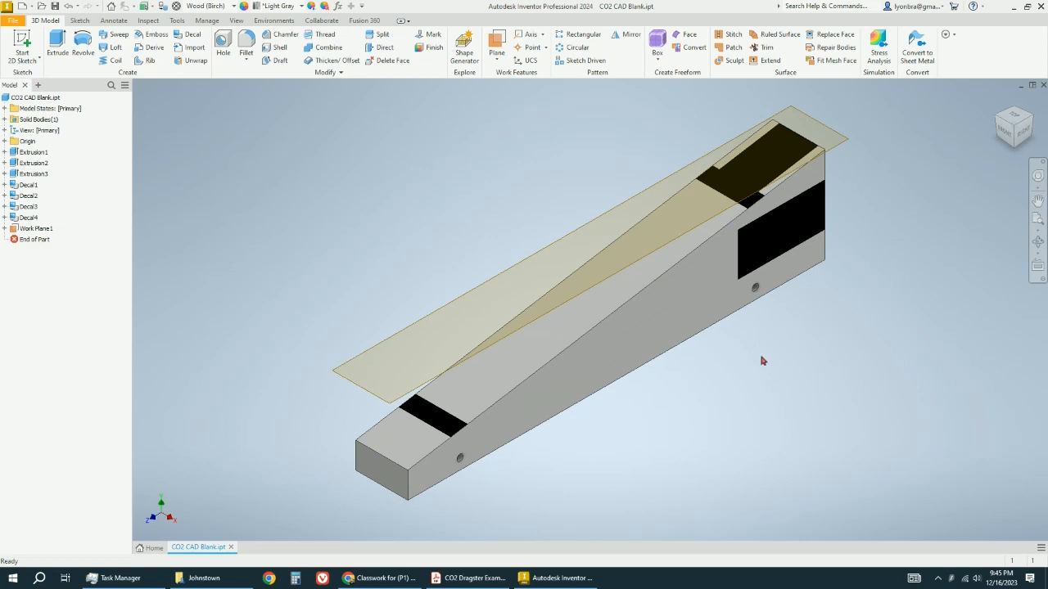
{"action": "left_click", "coordinate": [13, 19]}
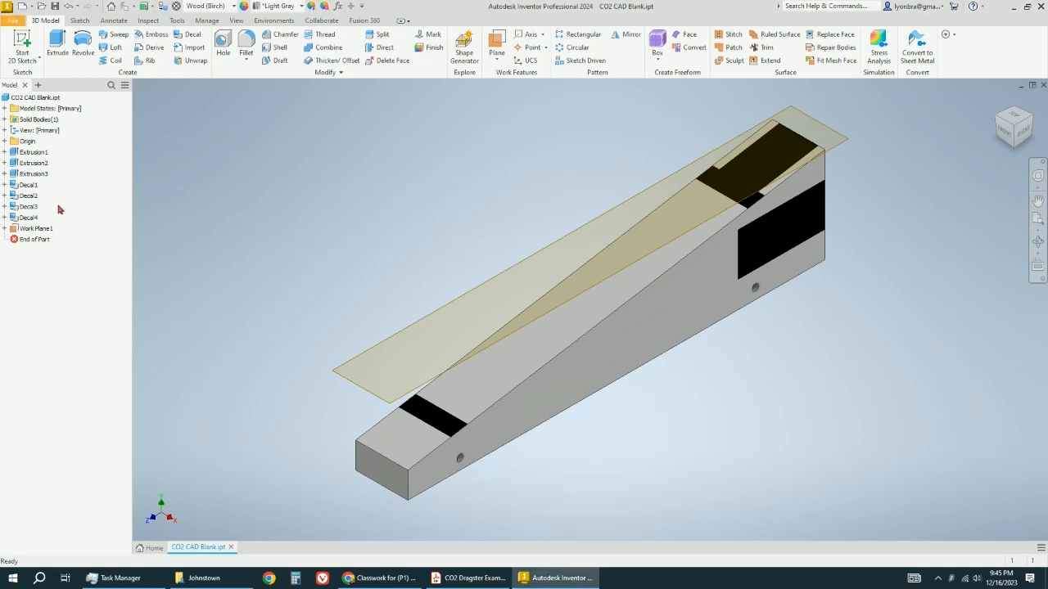
{"action": "left_click", "coordinate": [40, 138]}
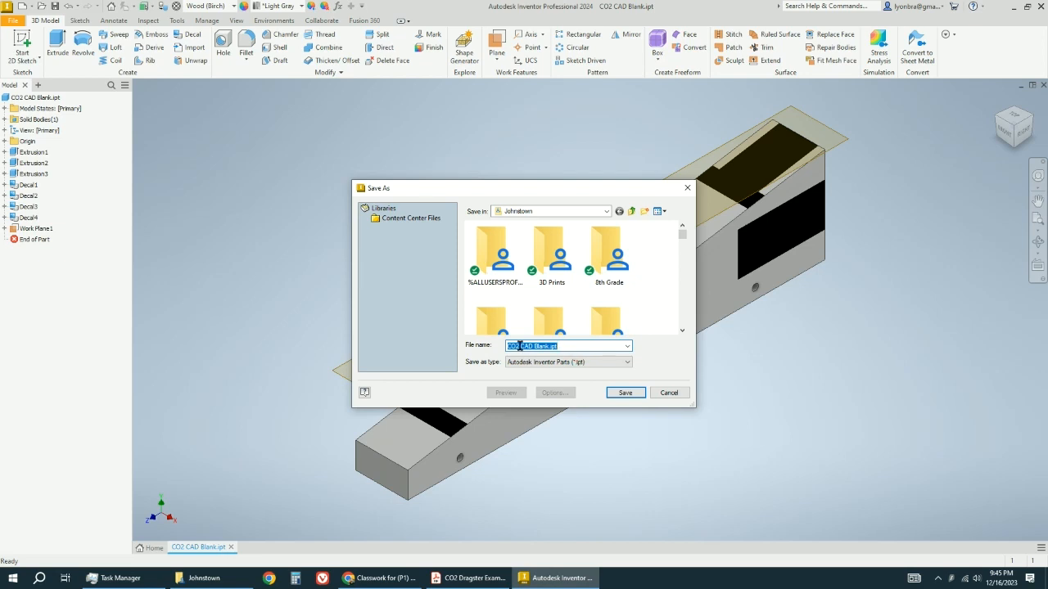
{"action": "left_click", "coordinate": [669, 393]}
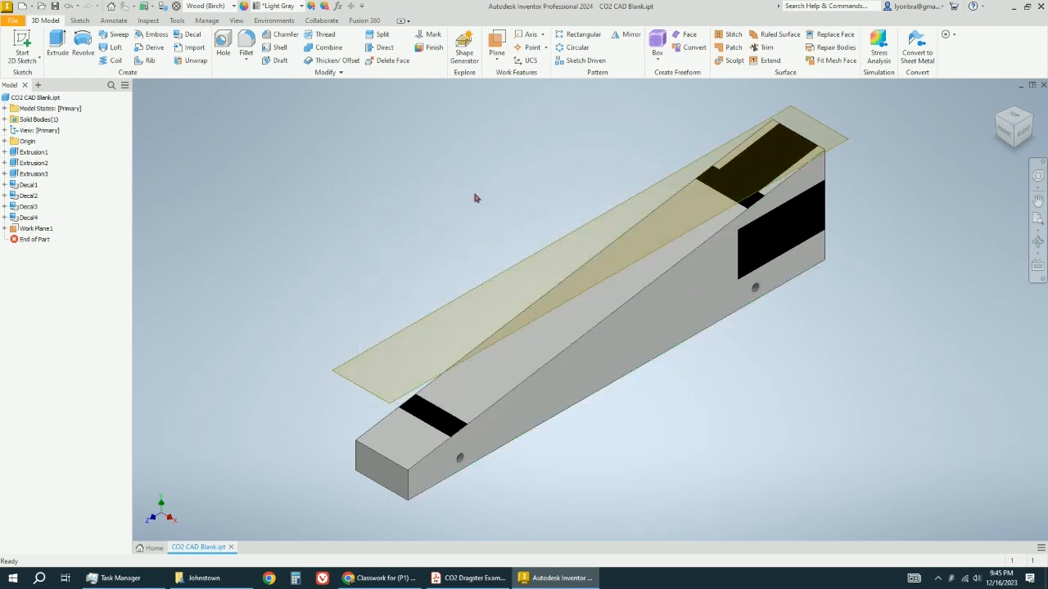
Check the dragster shapes in the CO2 Dragster Examples PDF and start a 2D sketch in Inventor on the work plane above the blank.
{"action": "left_click", "coordinate": [471, 578]}
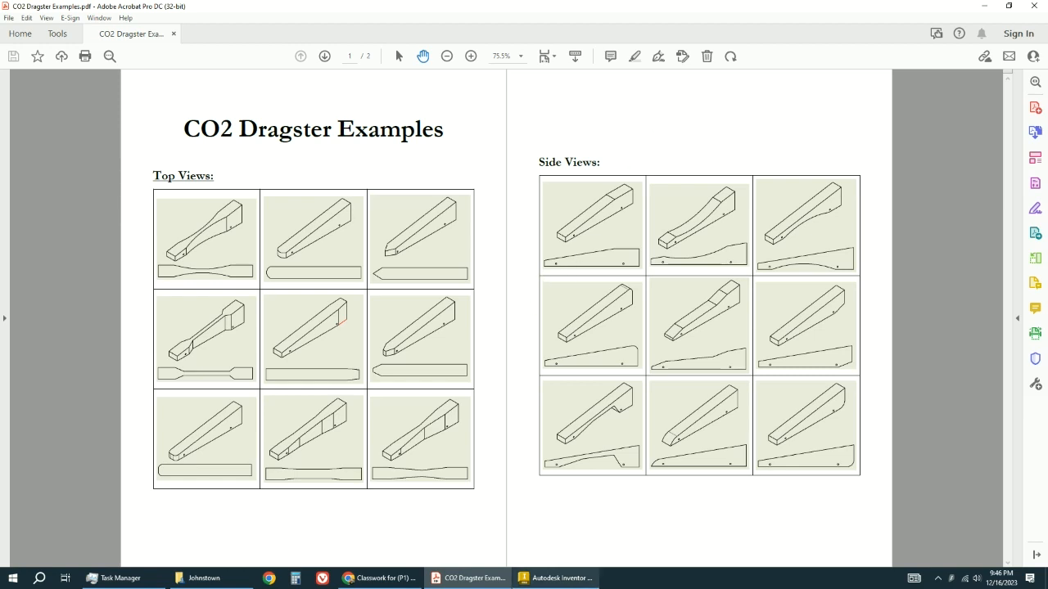
{"action": "left_click", "coordinate": [554, 583]}
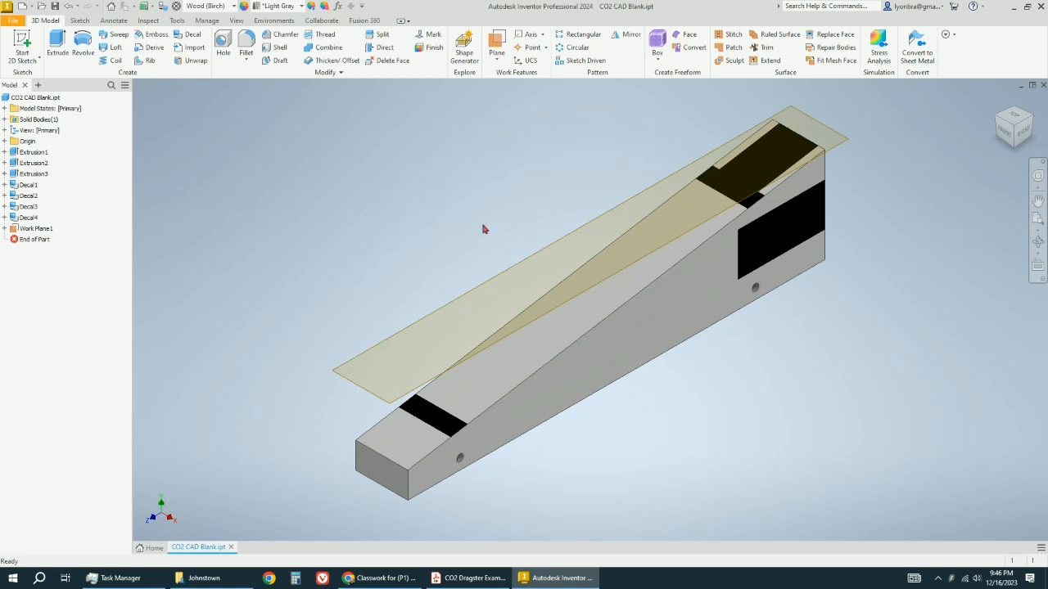
{"action": "left_click", "coordinate": [22, 41]}
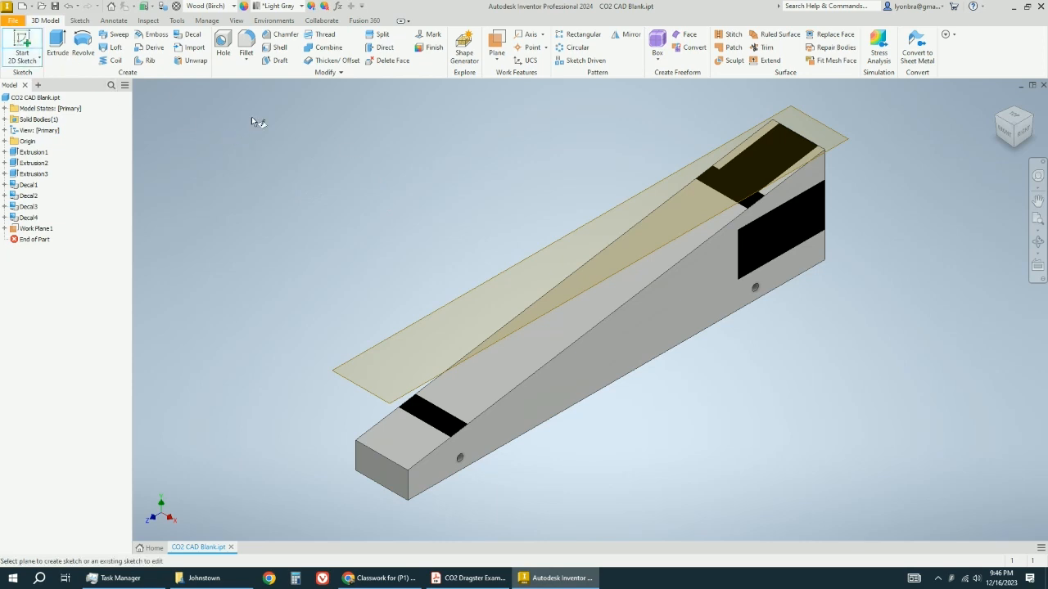
{"action": "left_click", "coordinate": [559, 247]}
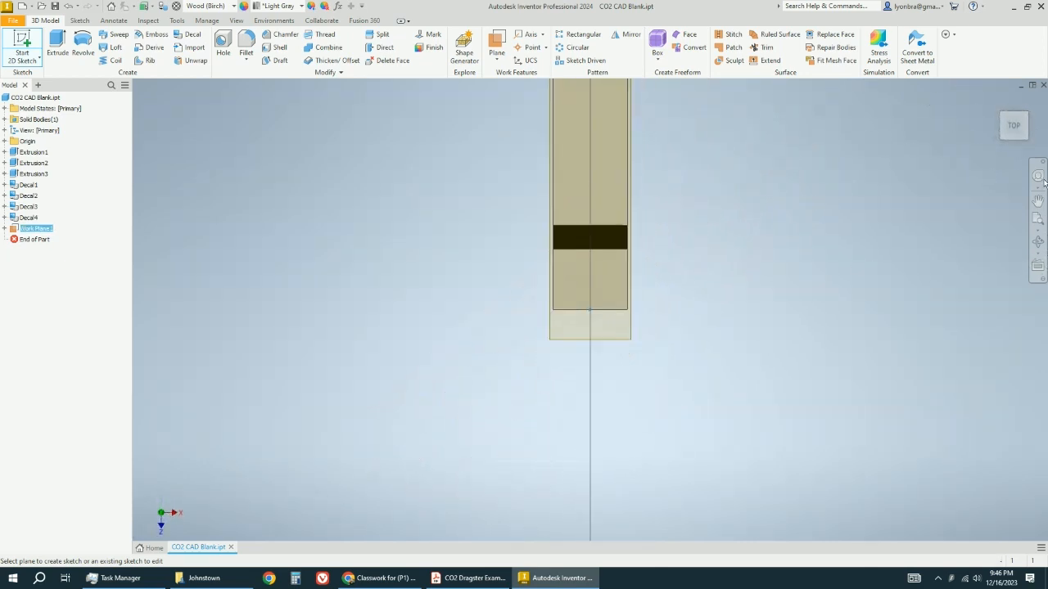
{"action": "left_click", "coordinate": [1036, 113]}
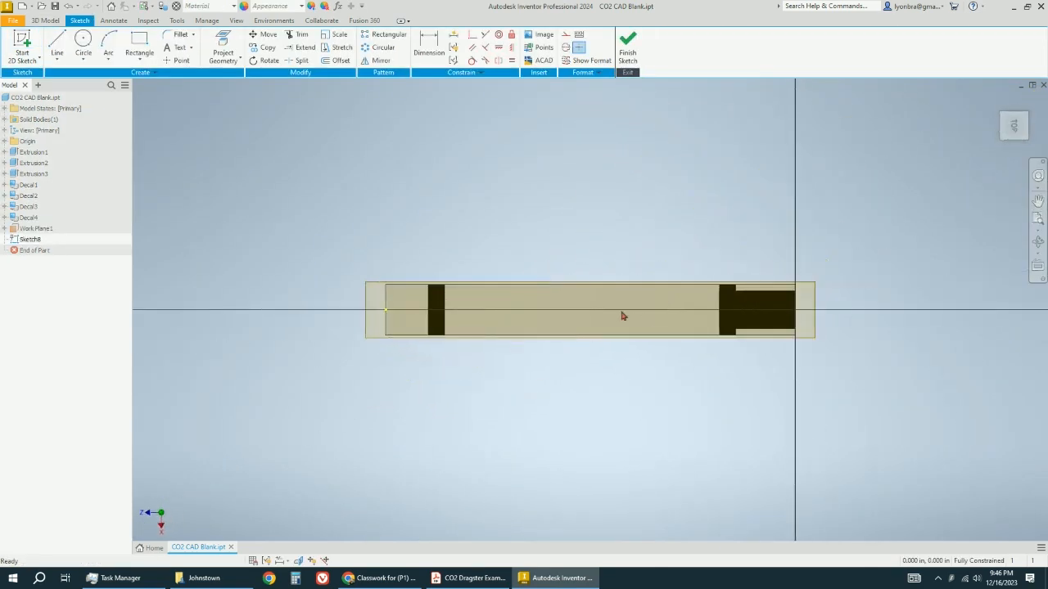
{"action": "scroll", "coordinate": [565, 338], "scroll_direction": "down", "scroll_amount": 1}
{"action": "scroll", "coordinate": [564, 336], "scroll_direction": "up", "scroll_amount": 3}
{"action": "scroll", "coordinate": [561, 336], "scroll_direction": "down", "scroll_amount": 2}
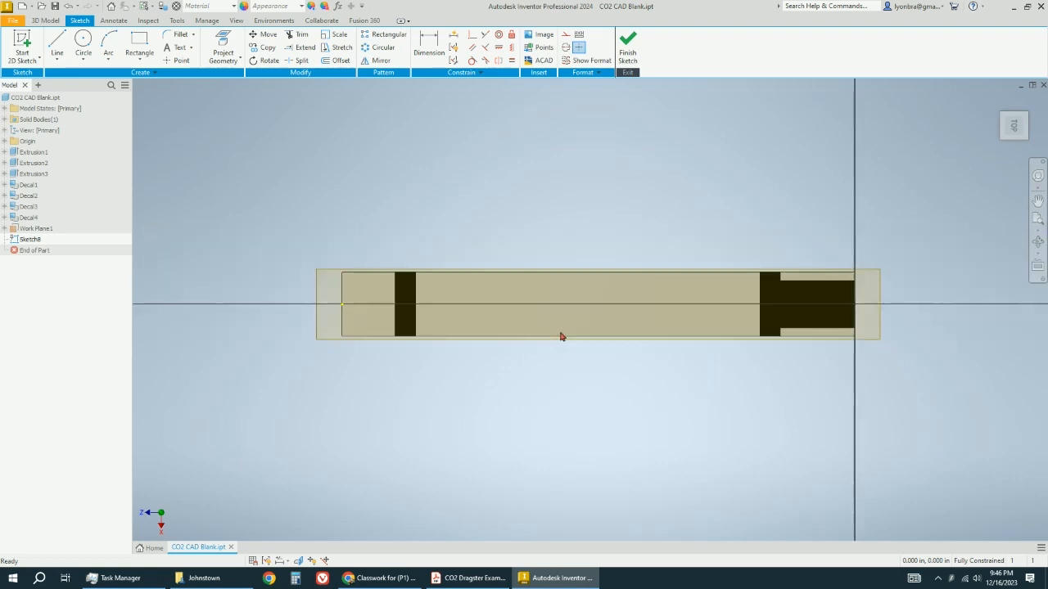
After rechecking the top-view examples in the PDF, sketch an inward three-point arc of about 15.4 in radius along one long edge, between the black decals.
{"action": "left_click", "coordinate": [471, 577]}
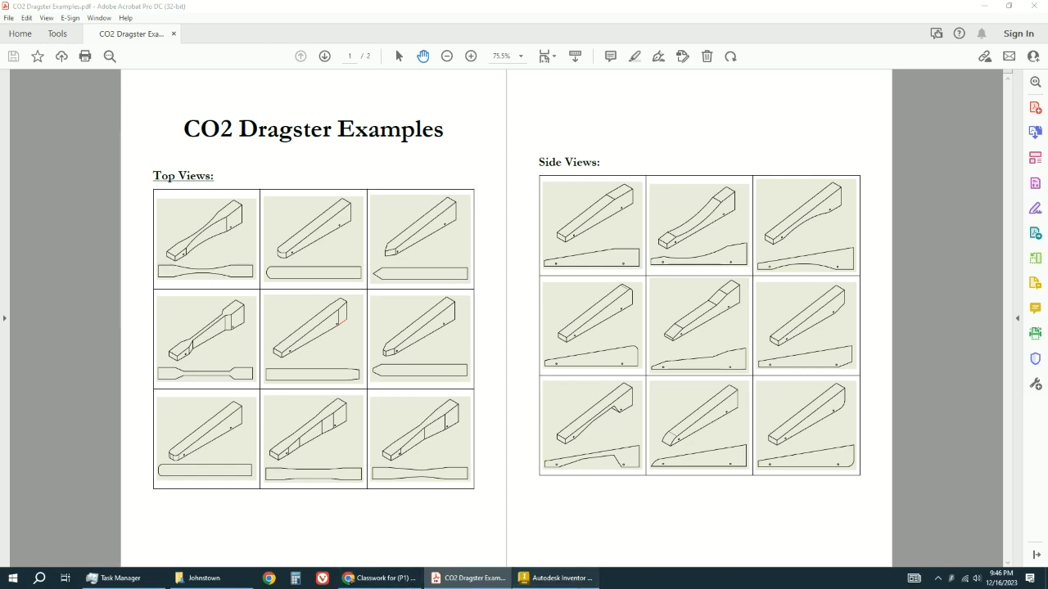
{"action": "left_click", "coordinate": [557, 578]}
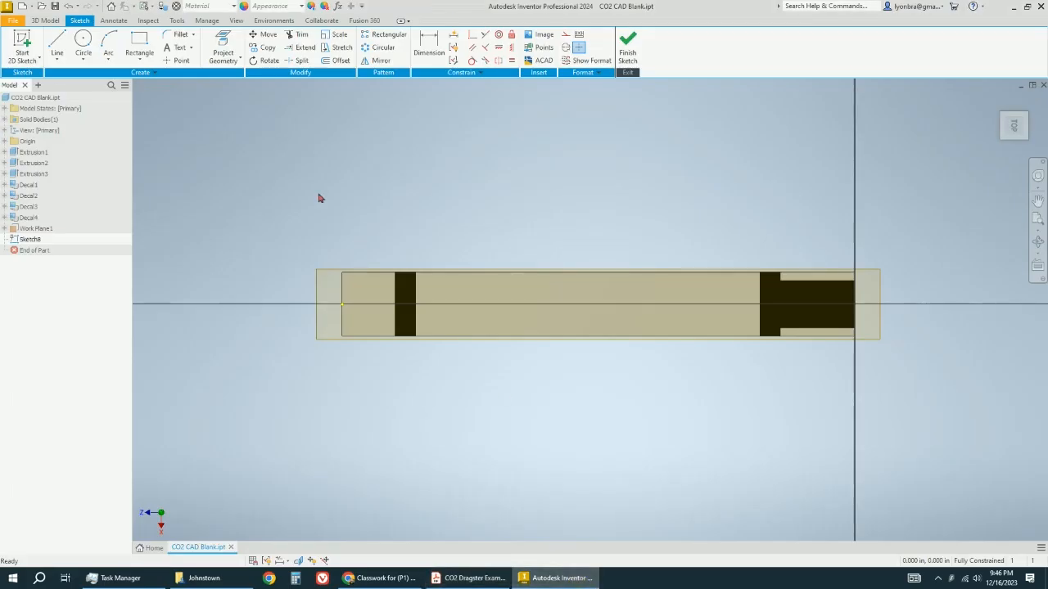
{"action": "left_click", "coordinate": [109, 43]}
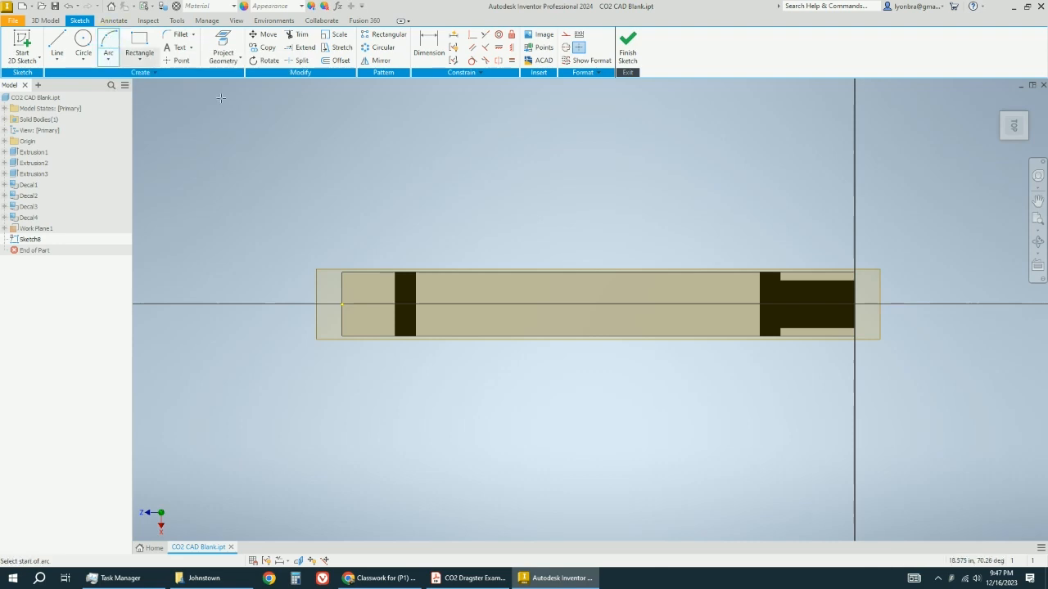
{"action": "left_click", "coordinate": [425, 273]}
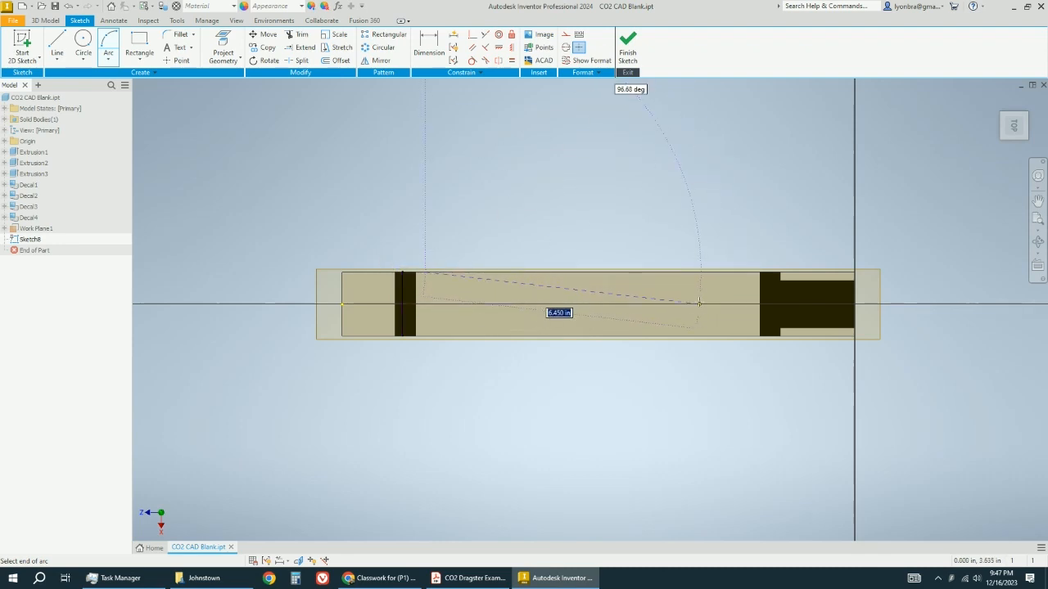
{"action": "left_click", "coordinate": [753, 272]}
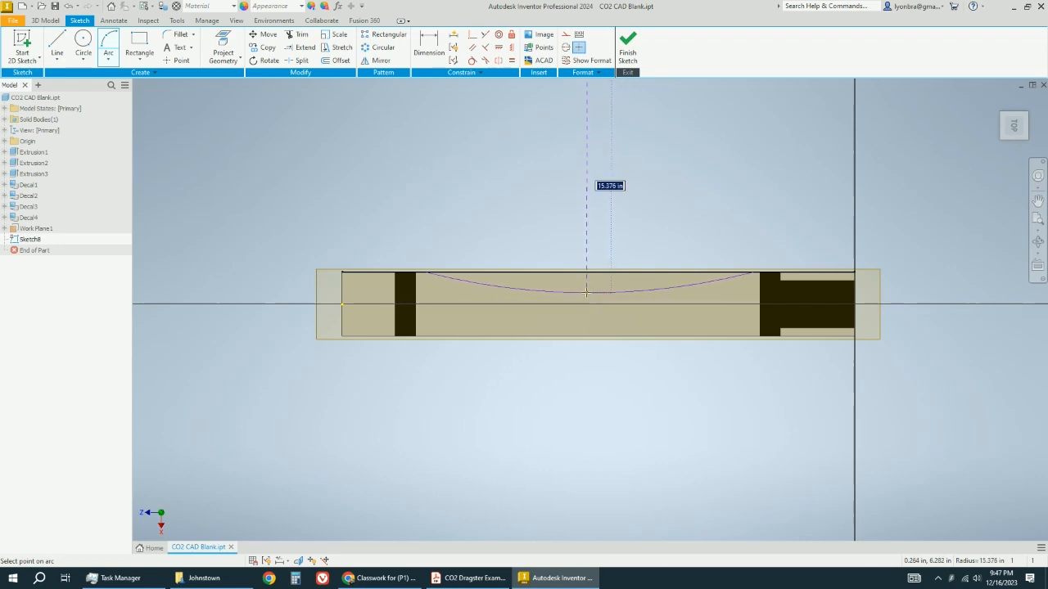
{"action": "left_click", "coordinate": [586, 292]}
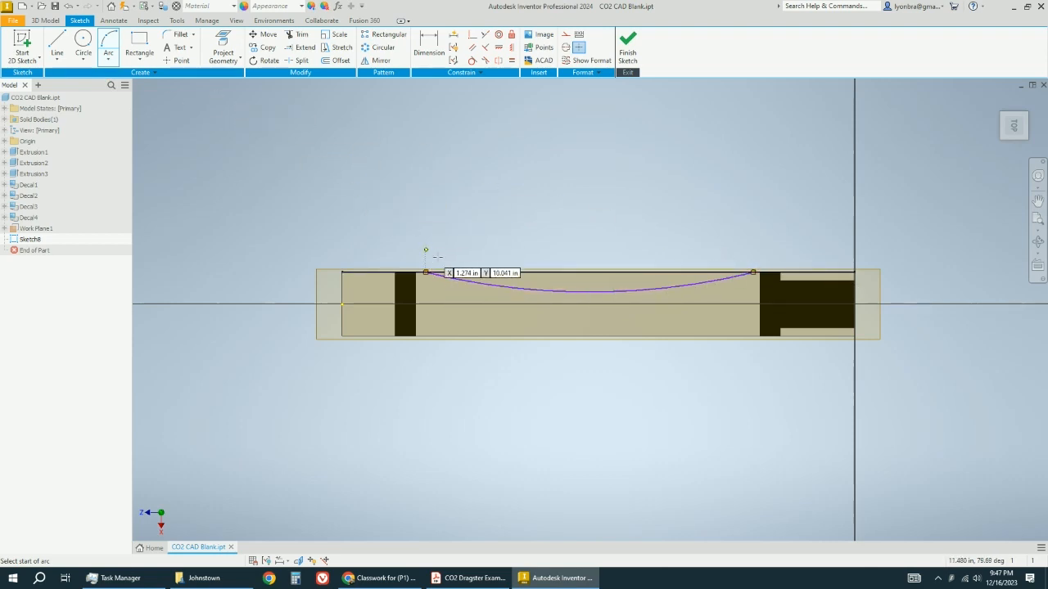
Close the arc profile with a straight line between its endpoints along the blank's edge and finish the sketch.
{"action": "left_click", "coordinate": [64, 40]}
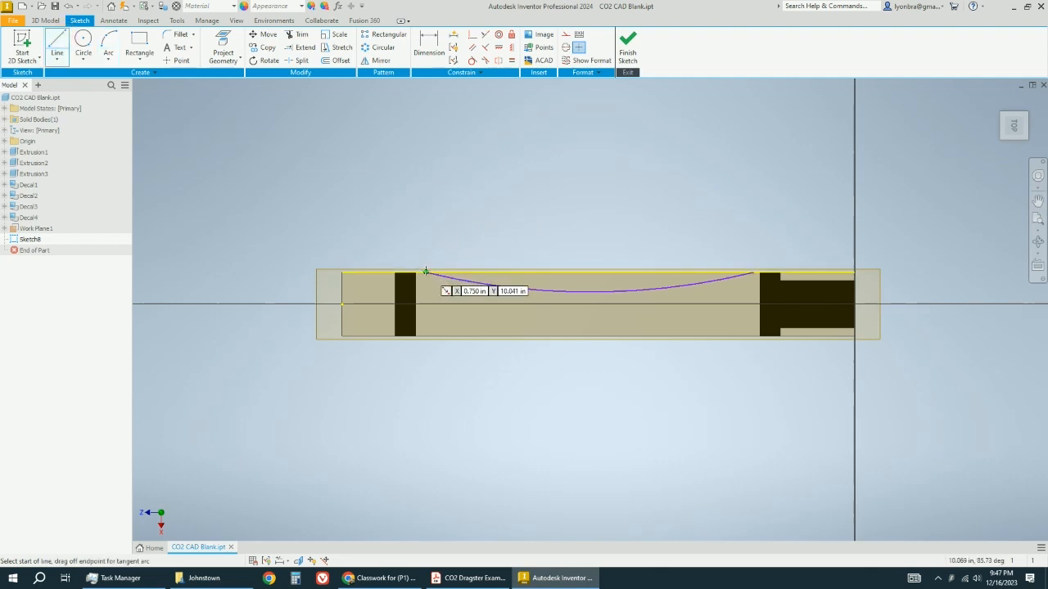
{"action": "left_click", "coordinate": [426, 271]}
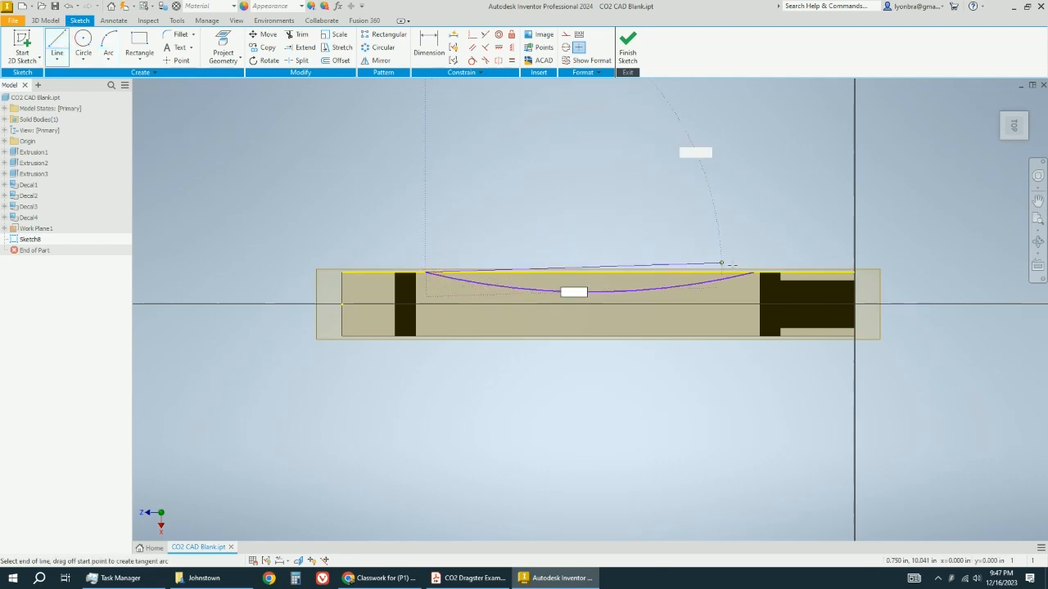
{"action": "left_click", "coordinate": [753, 271]}
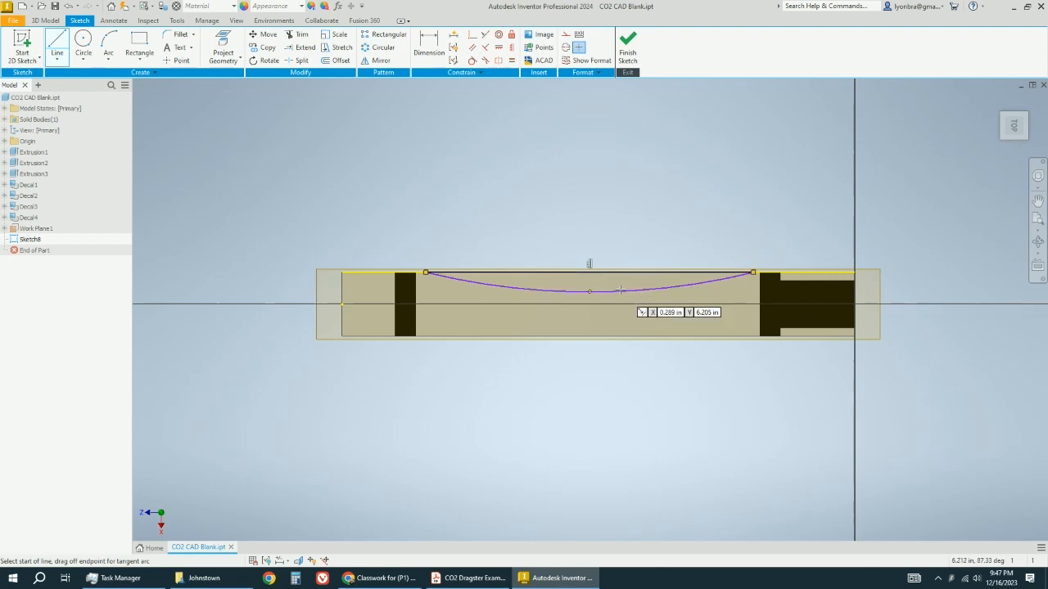
{"action": "left_click", "coordinate": [626, 49]}
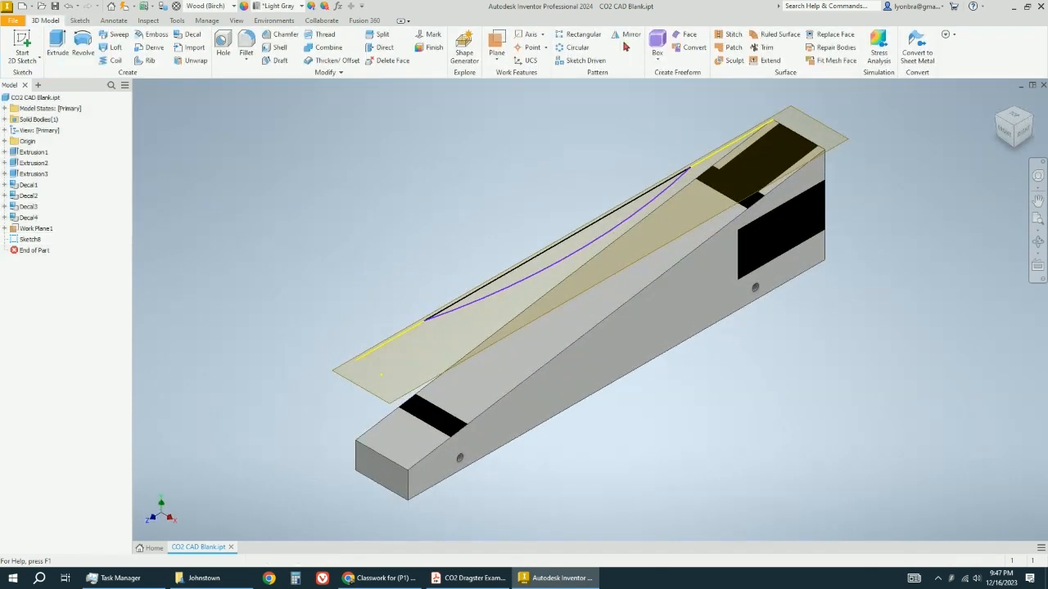
Extrude the arc profile downward as a Through All cut to curve one side of the car body.
{"action": "left_click", "coordinate": [57, 45]}
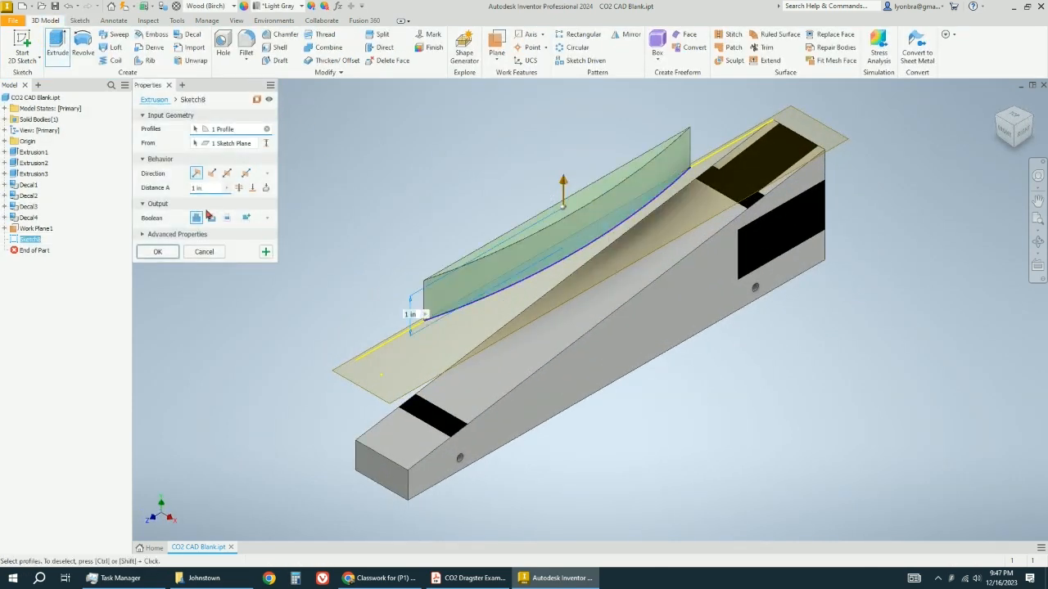
{"action": "left_click", "coordinate": [211, 218]}
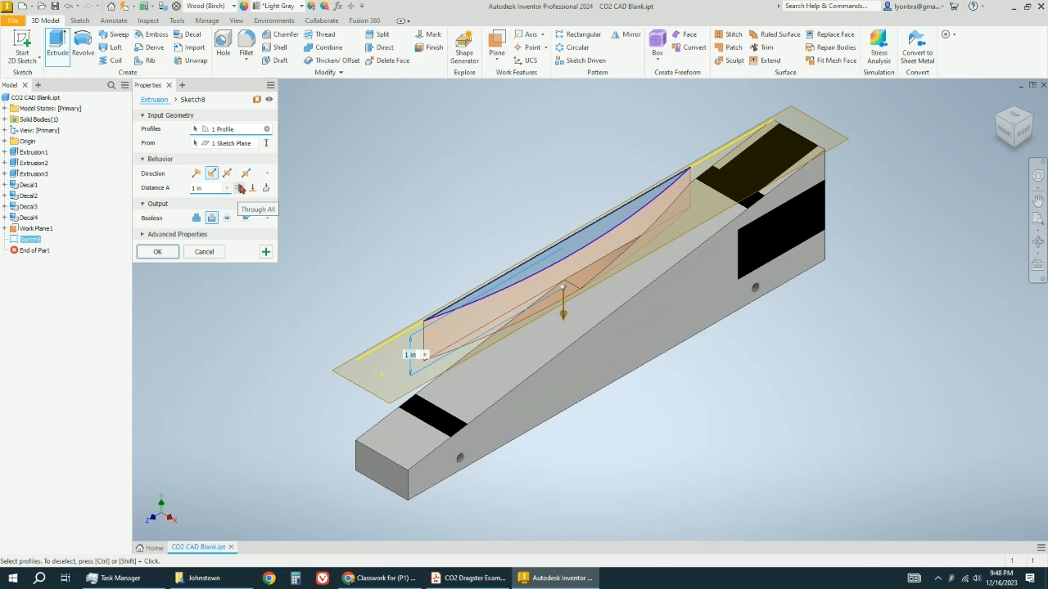
{"action": "left_click", "coordinate": [240, 189]}
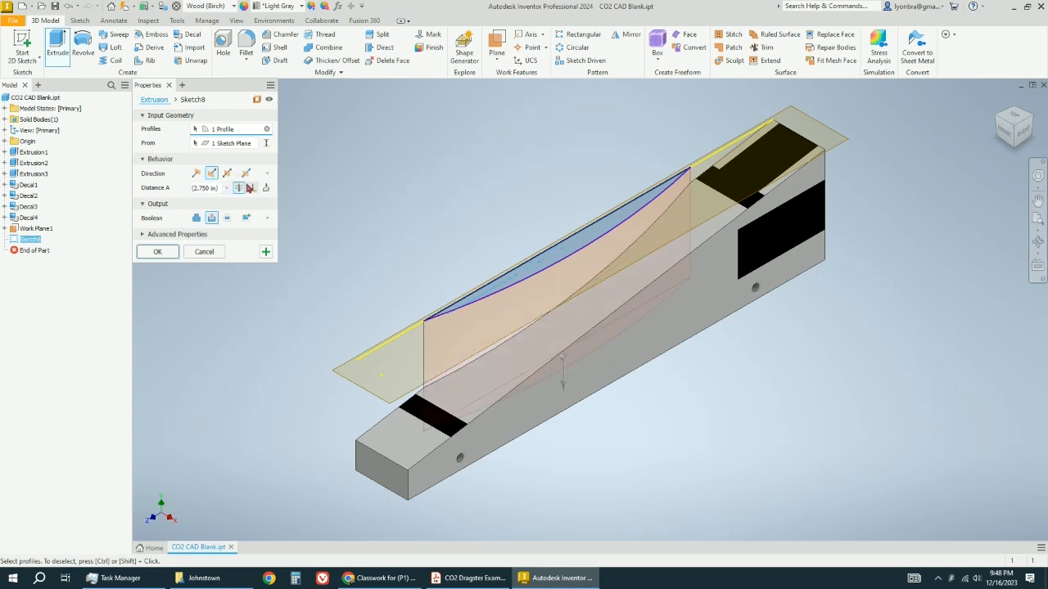
{"action": "left_click", "coordinate": [161, 253]}
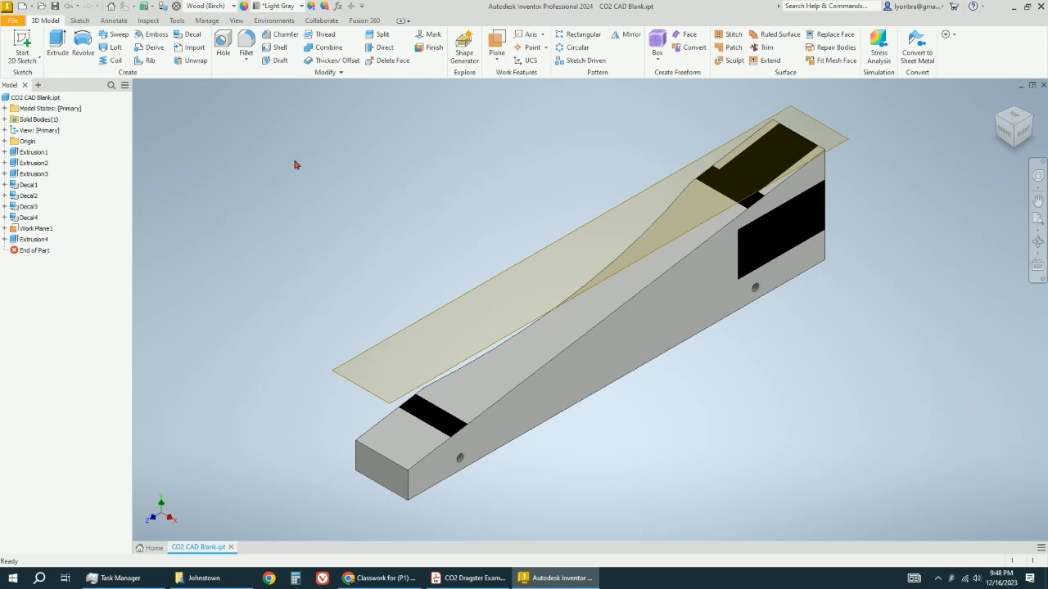
Mirror the curved side cut across the YZ plane to the opposite side of the body.
{"action": "left_click", "coordinate": [626, 36]}
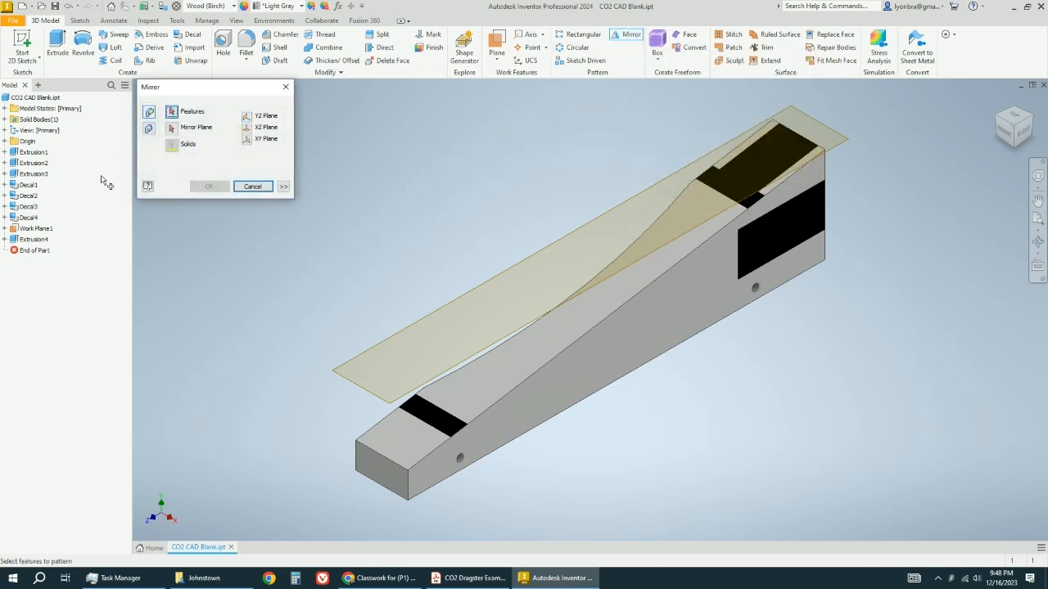
{"action": "left_click", "coordinate": [20, 240]}
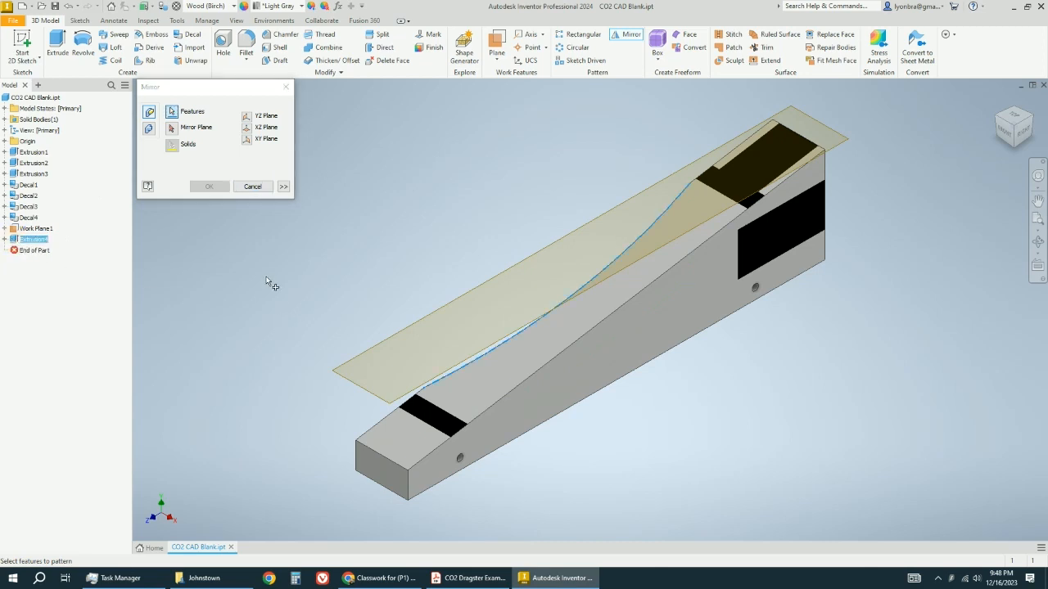
{"action": "left_click", "coordinate": [172, 129]}
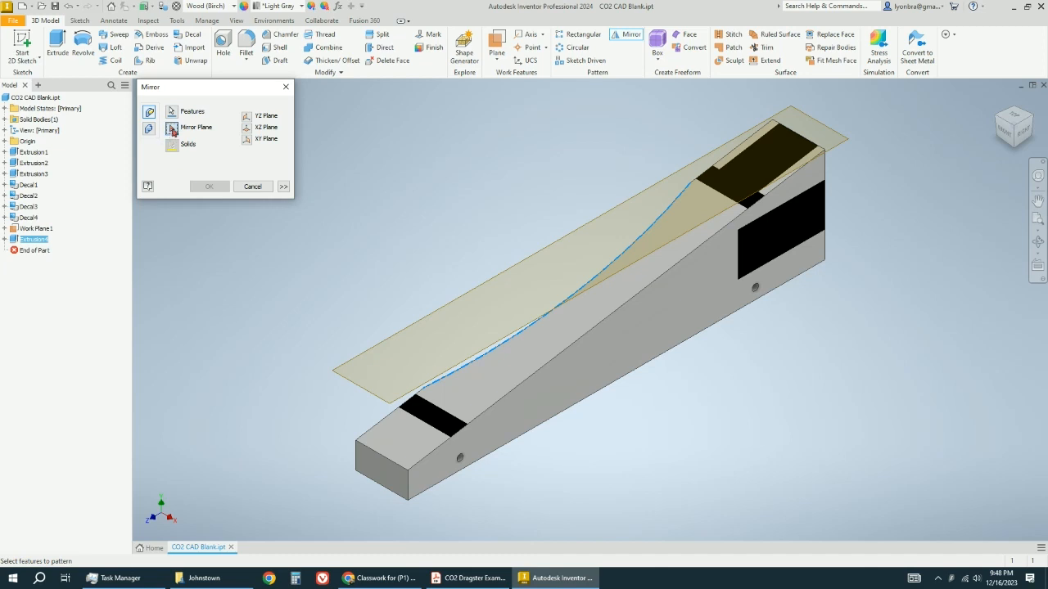
{"action": "left_click", "coordinate": [247, 119]}
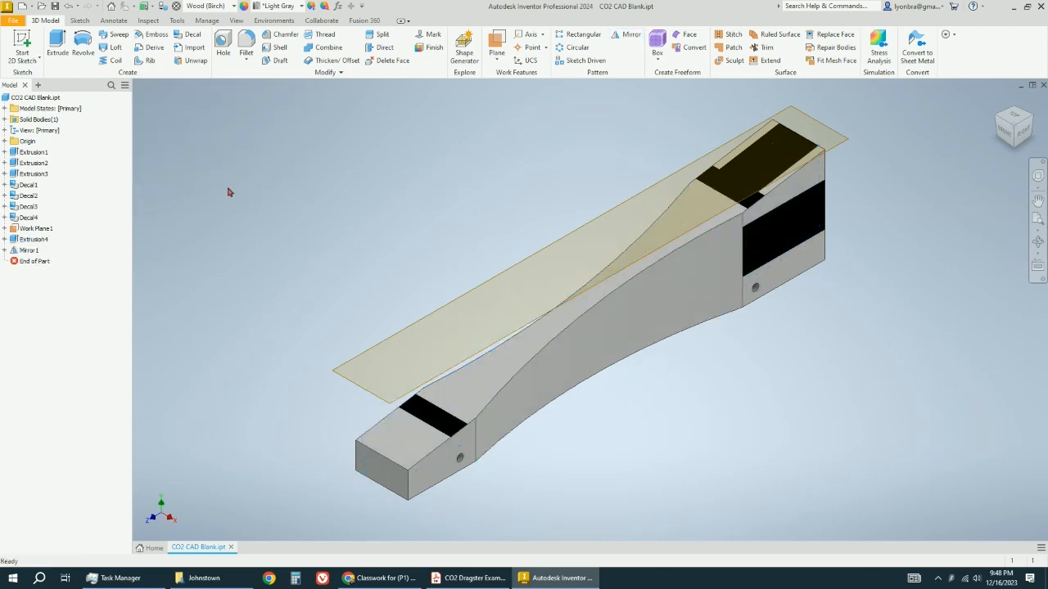
Consult the PDF examples for a rounded nose and fillet the two vertical front edges of the body with a 0.6 in radius.
{"action": "left_click", "coordinate": [470, 579]}
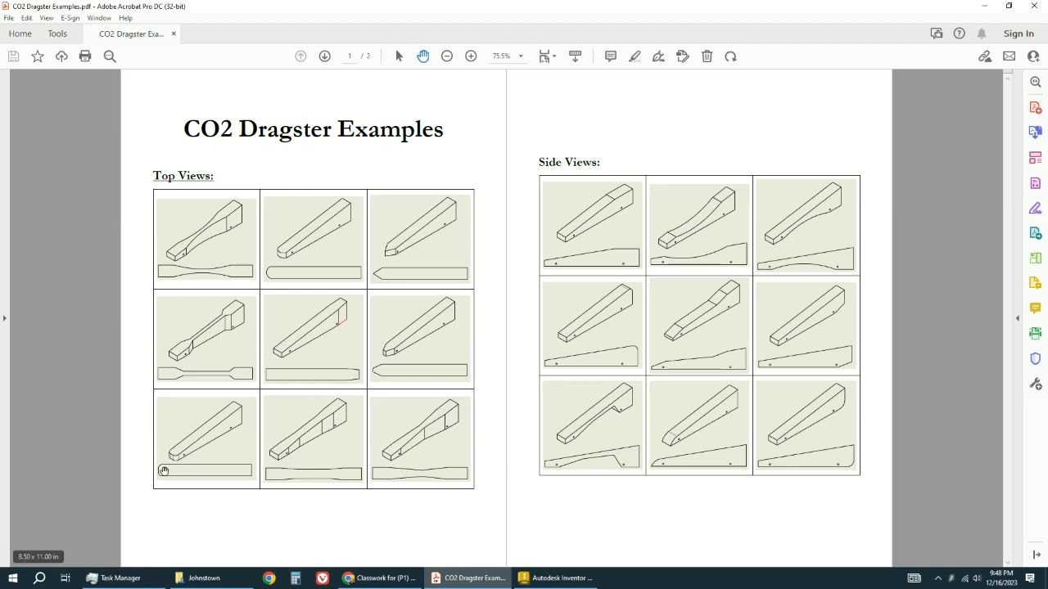
{"action": "left_click", "coordinate": [556, 578]}
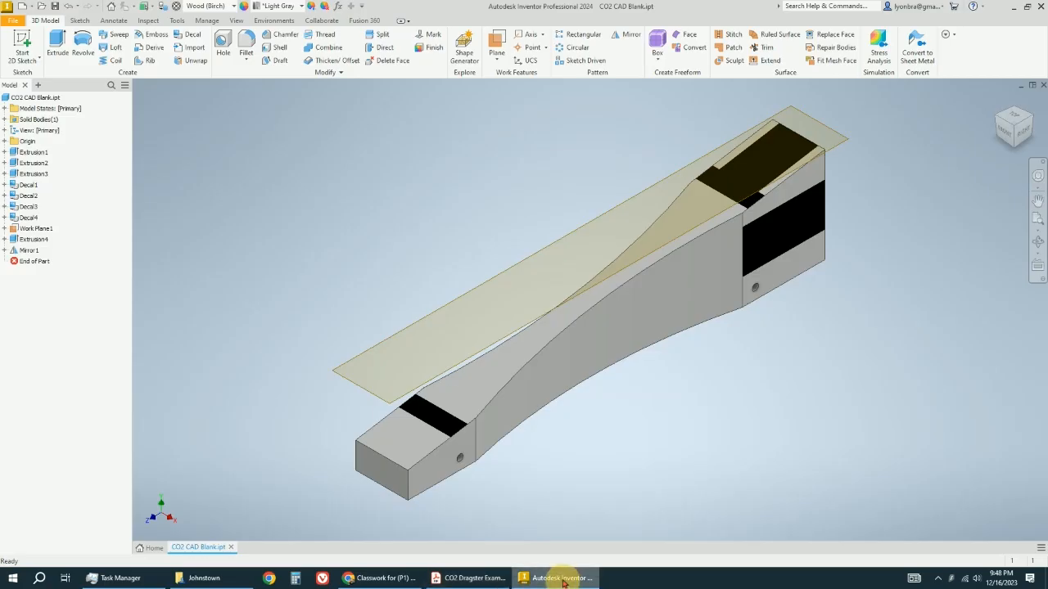
{"action": "left_click", "coordinate": [246, 41]}
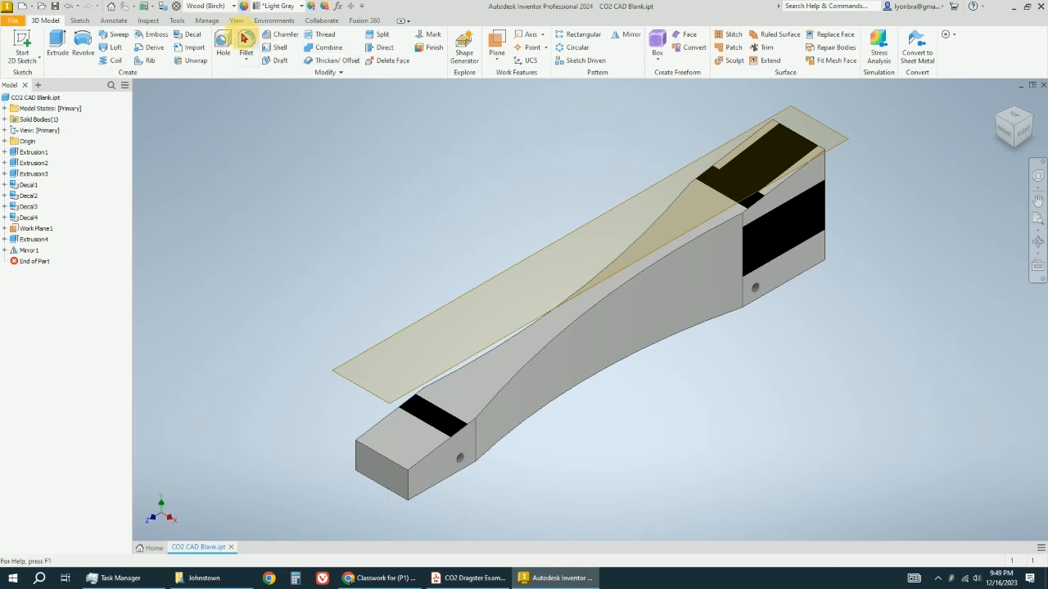
{"action": "left_click", "coordinate": [359, 456]}
{"action": "left_click", "coordinate": [408, 481]}
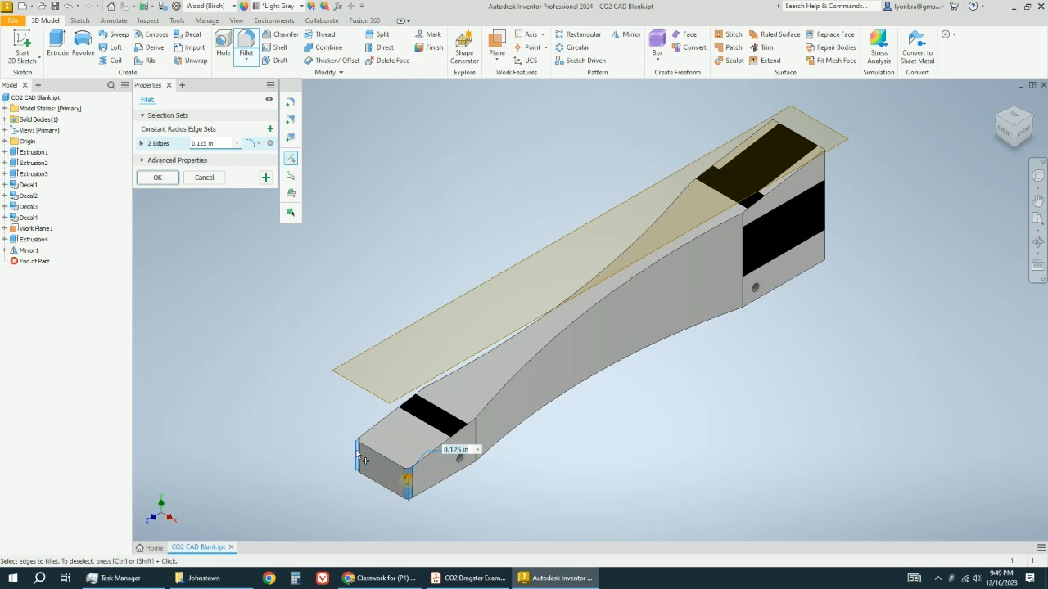
{"action": "left_click", "coordinate": [141, 144]}
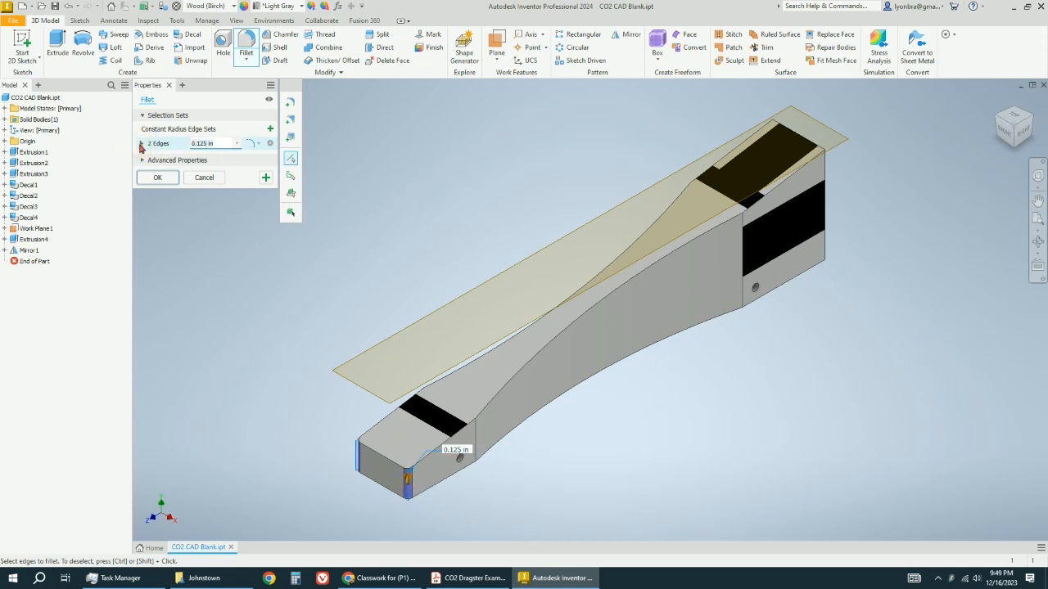
{"action": "type", "text": ".5"}
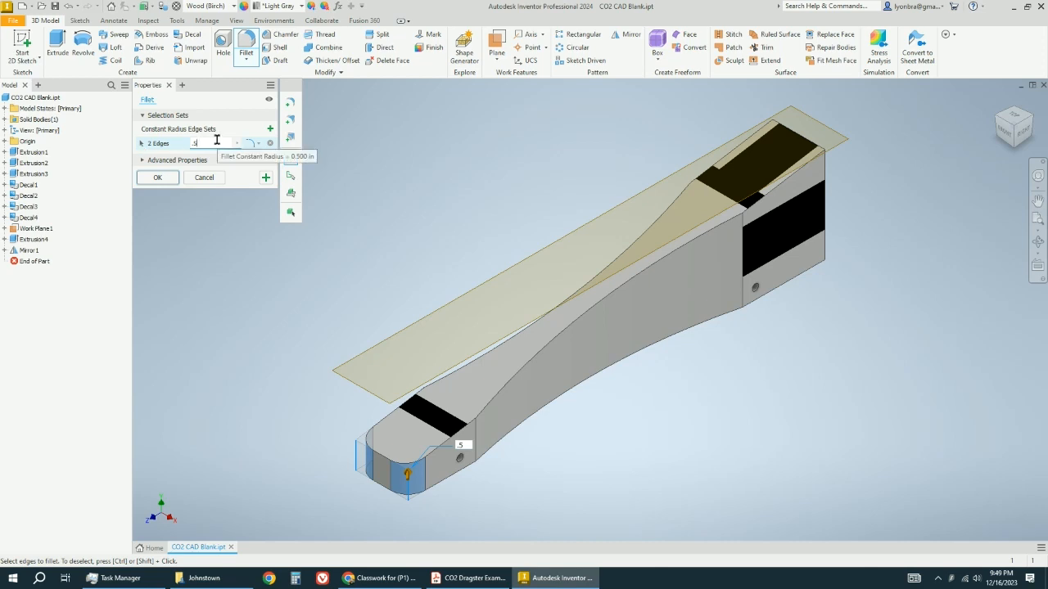
{"action": "key", "text": "BackSpace"}
{"action": "type", "text": "6"}
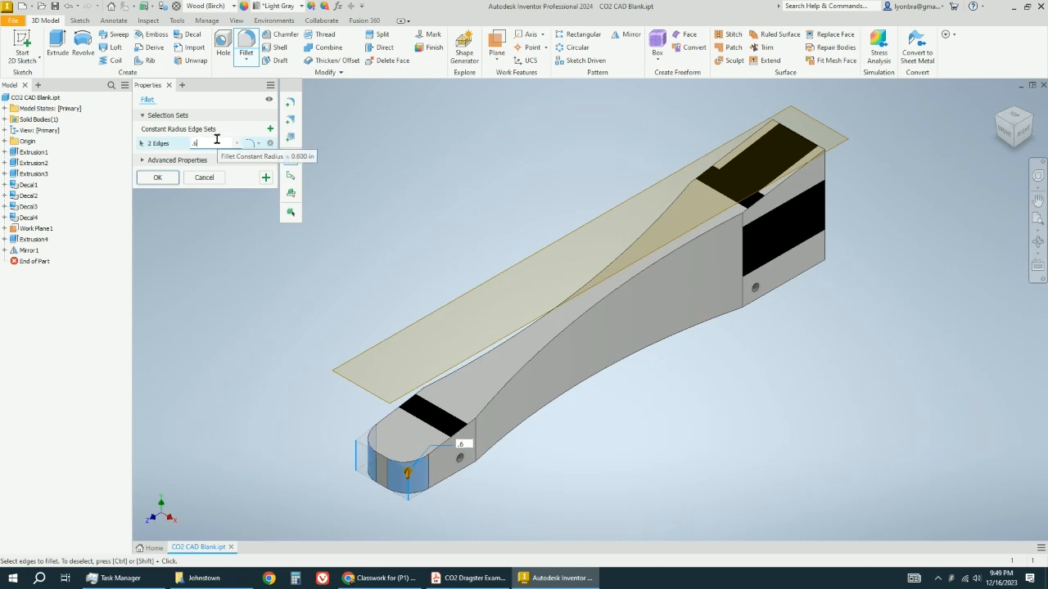
{"action": "left_click", "coordinate": [158, 178]}
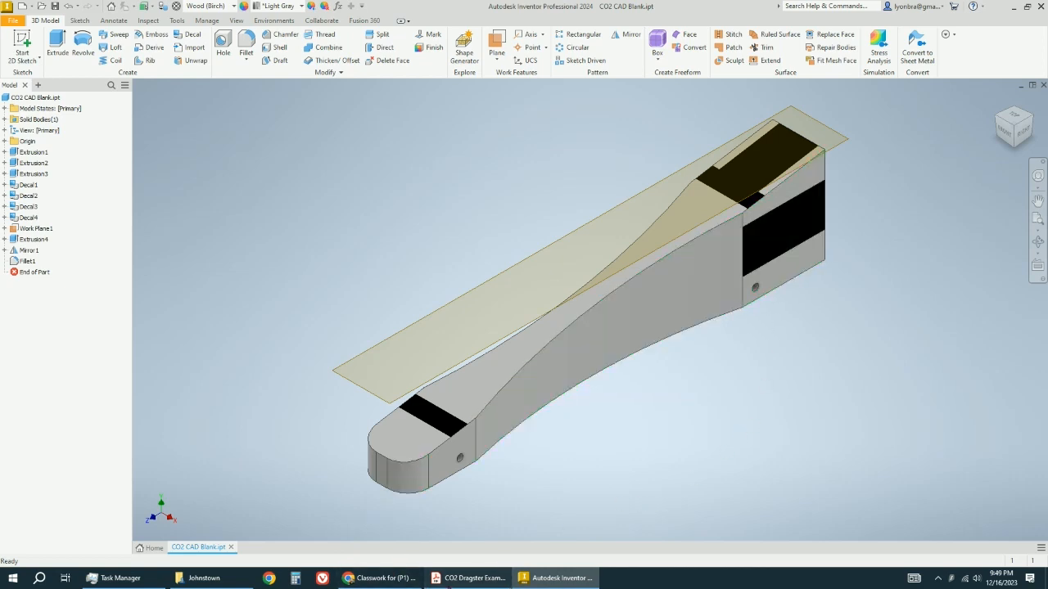
Consult the PDF side views and sketch a closed triangle about 1.7 in long and 0.65 in high on the side face's lower rear corner.
{"action": "left_click", "coordinate": [471, 578]}
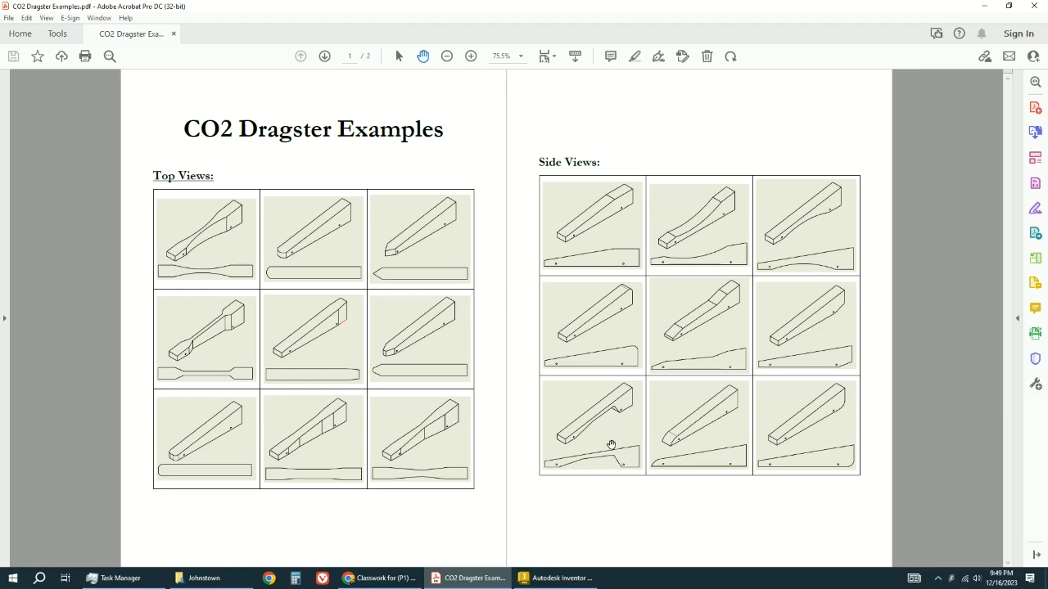
{"action": "left_click", "coordinate": [557, 578]}
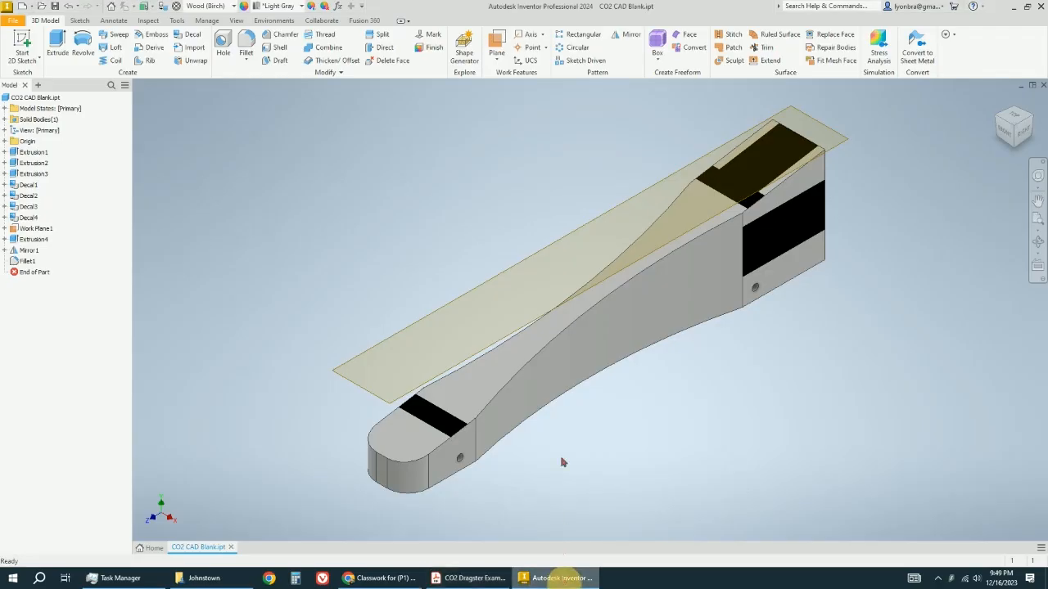
{"action": "left_click", "coordinate": [22, 45]}
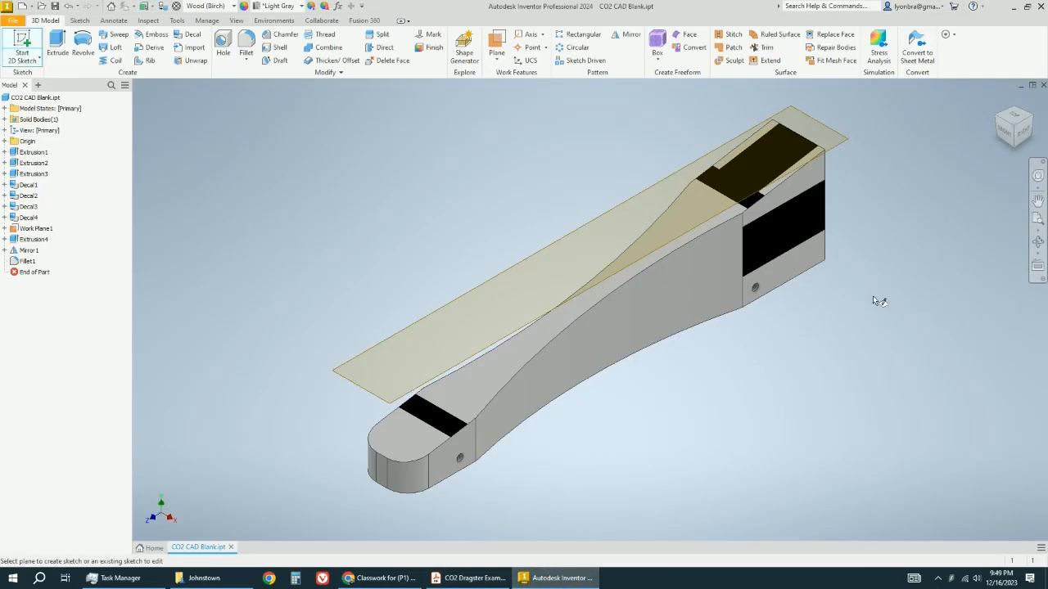
{"action": "left_click", "coordinate": [777, 281]}
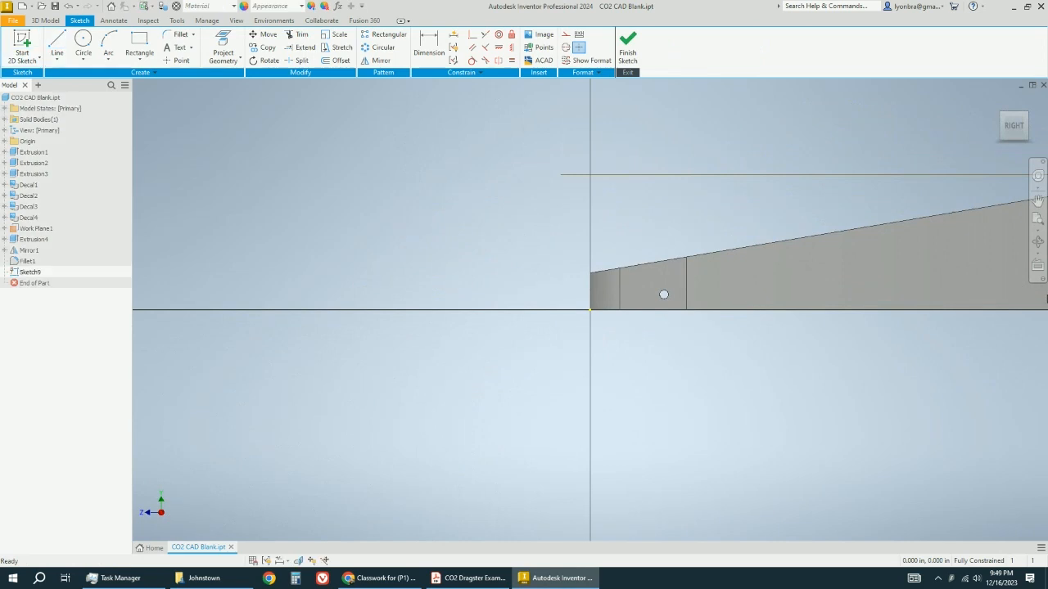
{"action": "left_click", "coordinate": [1036, 217]}
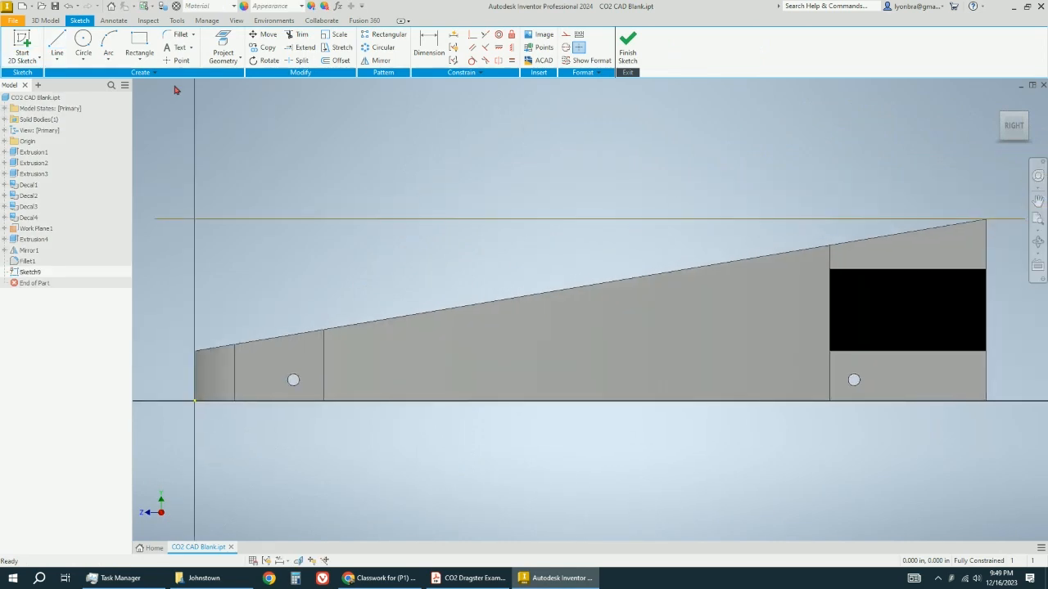
{"action": "left_click", "coordinate": [57, 42]}
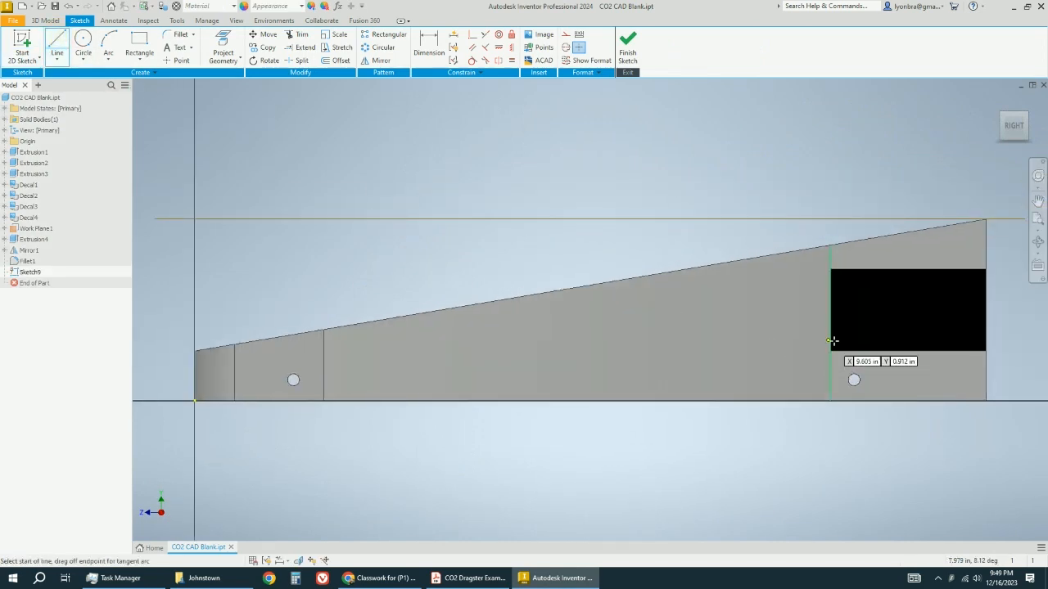
{"action": "left_click", "coordinate": [870, 401]}
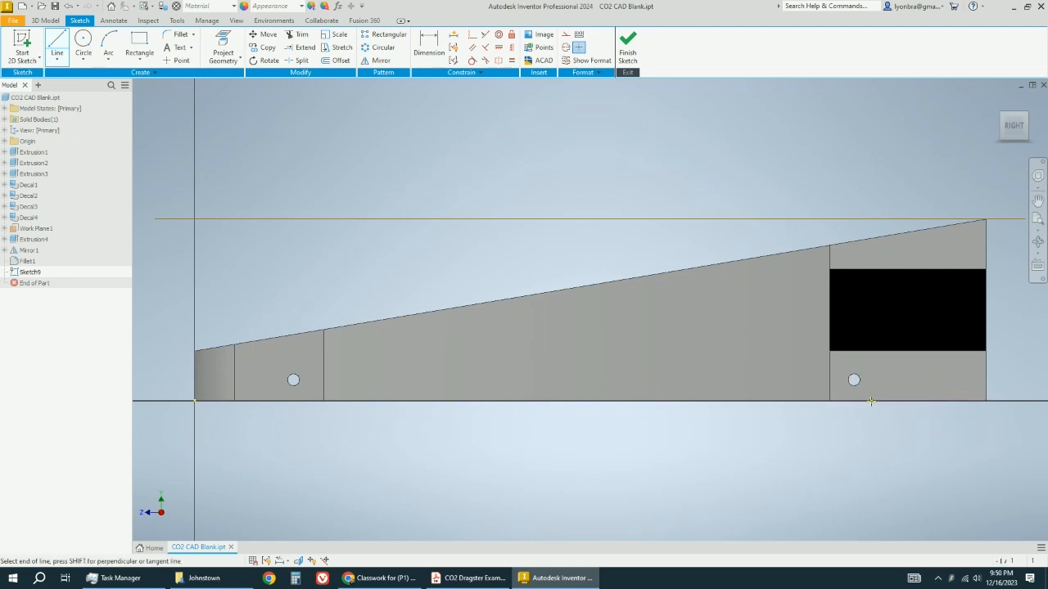
{"action": "double_click", "coordinate": [986, 357]}
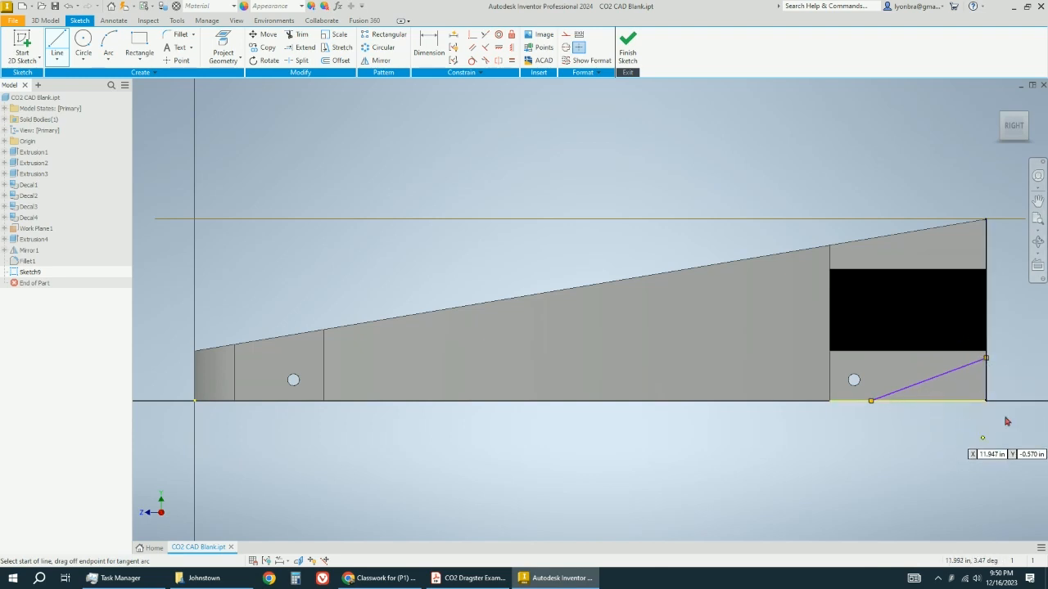
{"action": "left_click", "coordinate": [985, 358]}
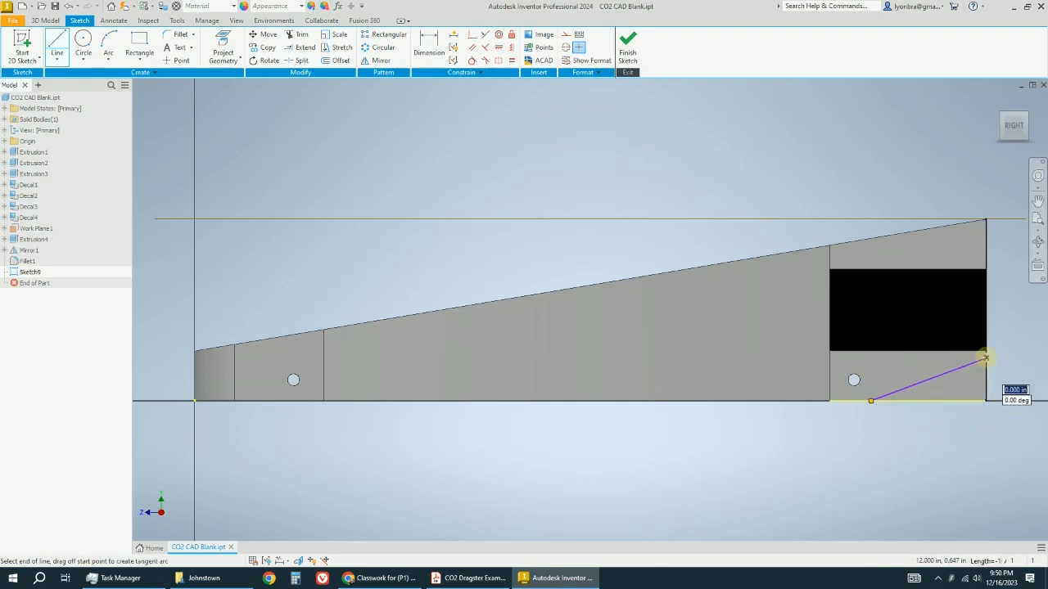
{"action": "left_click", "coordinate": [985, 400]}
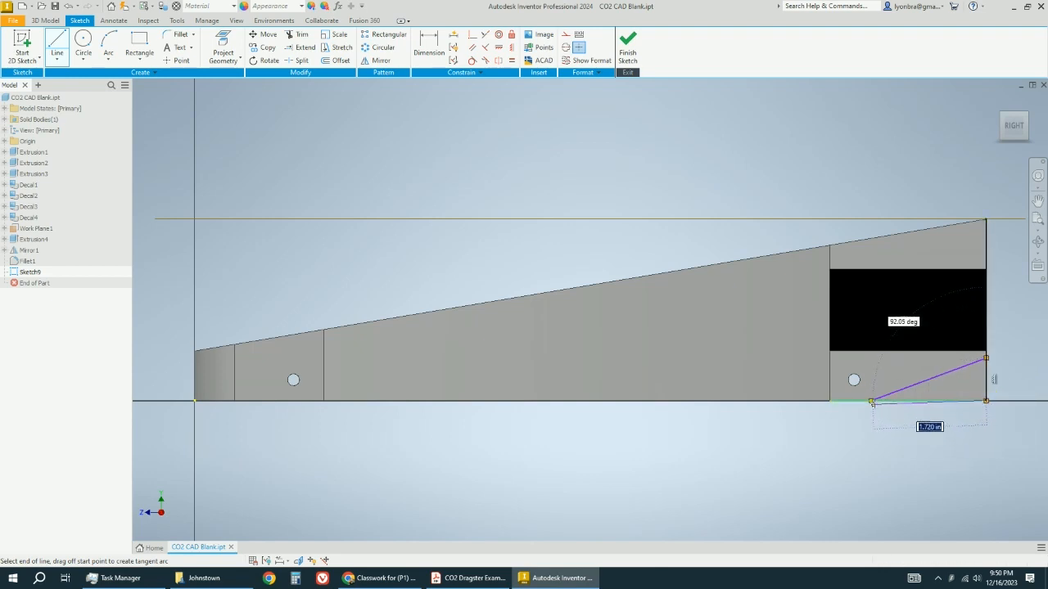
{"action": "left_click", "coordinate": [871, 401]}
{"action": "left_click", "coordinate": [628, 36]}
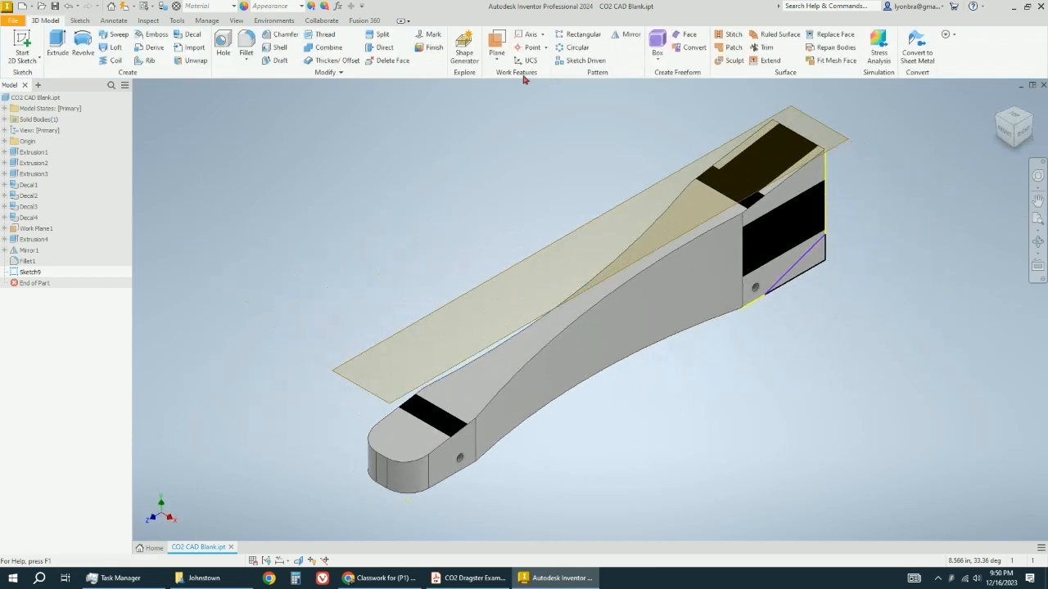
Extrude the triangle as a Through All cut to chamfer the lower rear corner of the body.
{"action": "left_click", "coordinate": [56, 42]}
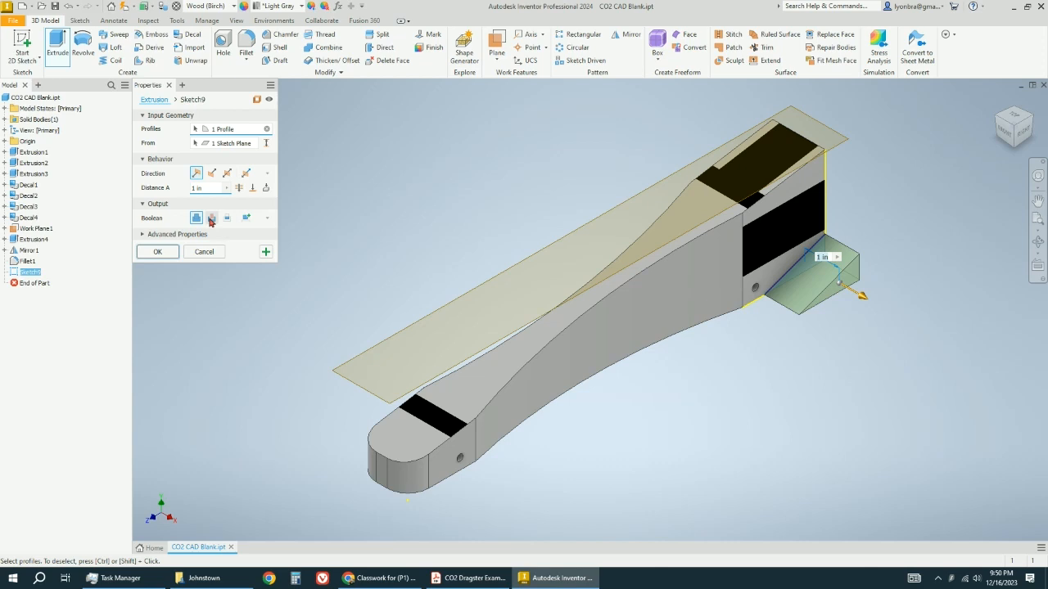
{"action": "left_click", "coordinate": [211, 218]}
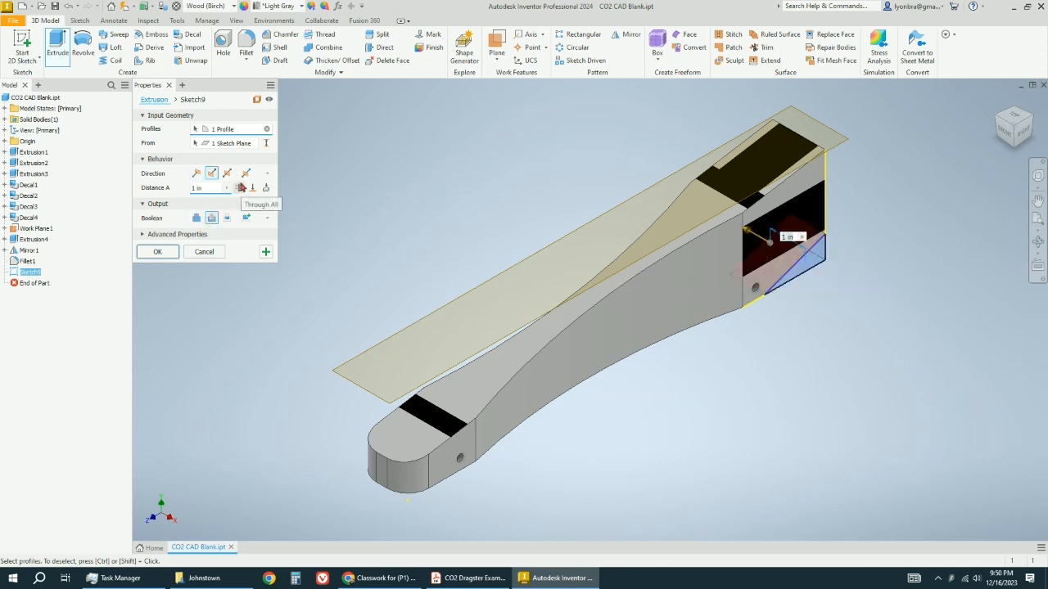
{"action": "left_click", "coordinate": [239, 187]}
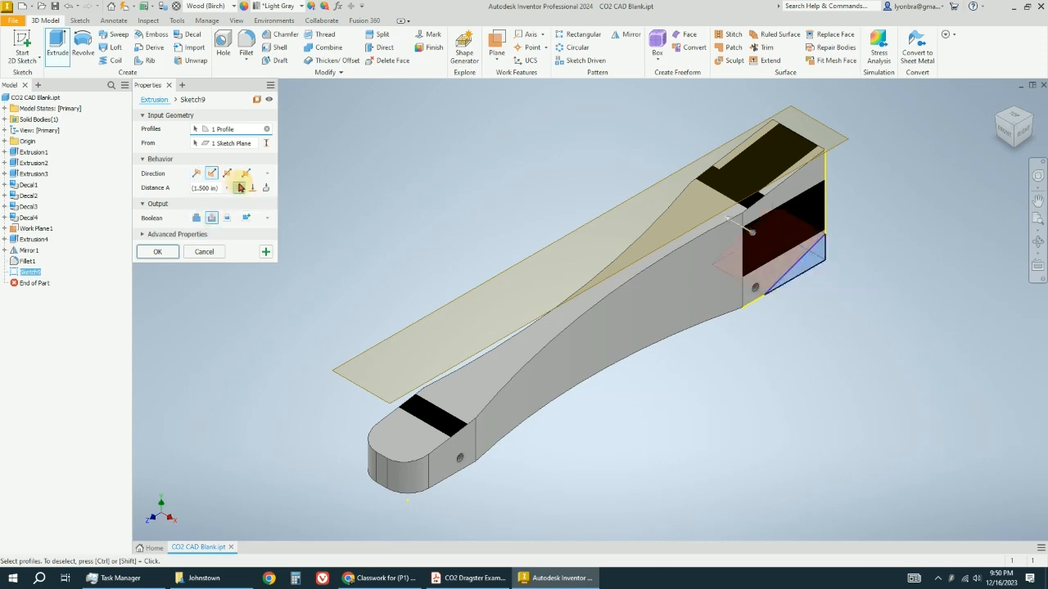
{"action": "left_click", "coordinate": [157, 251]}
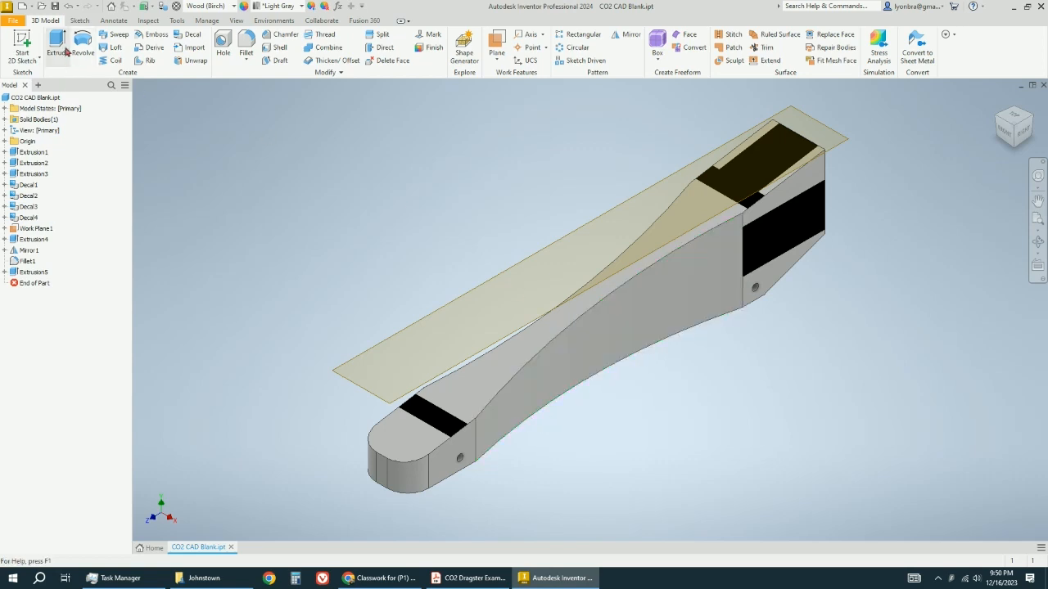
Sketch a closed four-sided profile about 1.06 in high on the side face, spanning the body's lower edge between the curved cut's two ends.
{"action": "left_click", "coordinate": [22, 46]}
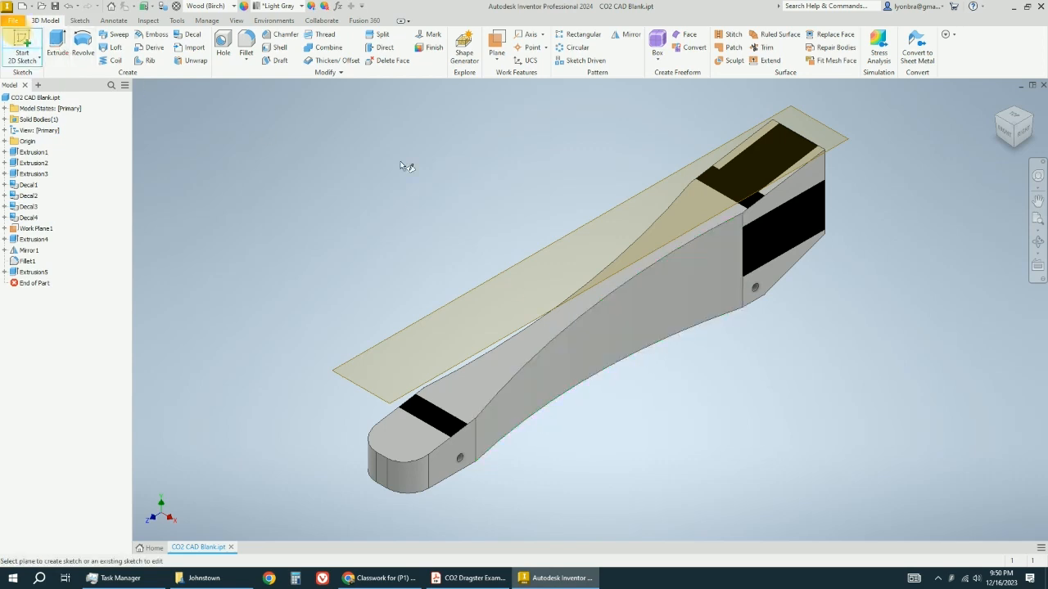
{"action": "left_click", "coordinate": [773, 276]}
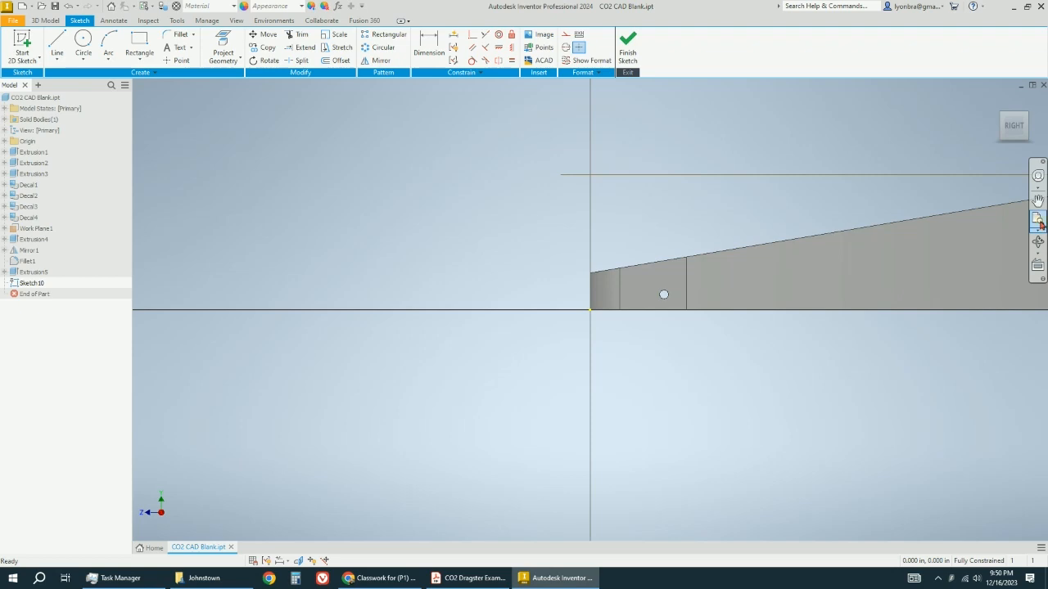
{"action": "left_click", "coordinate": [56, 45]}
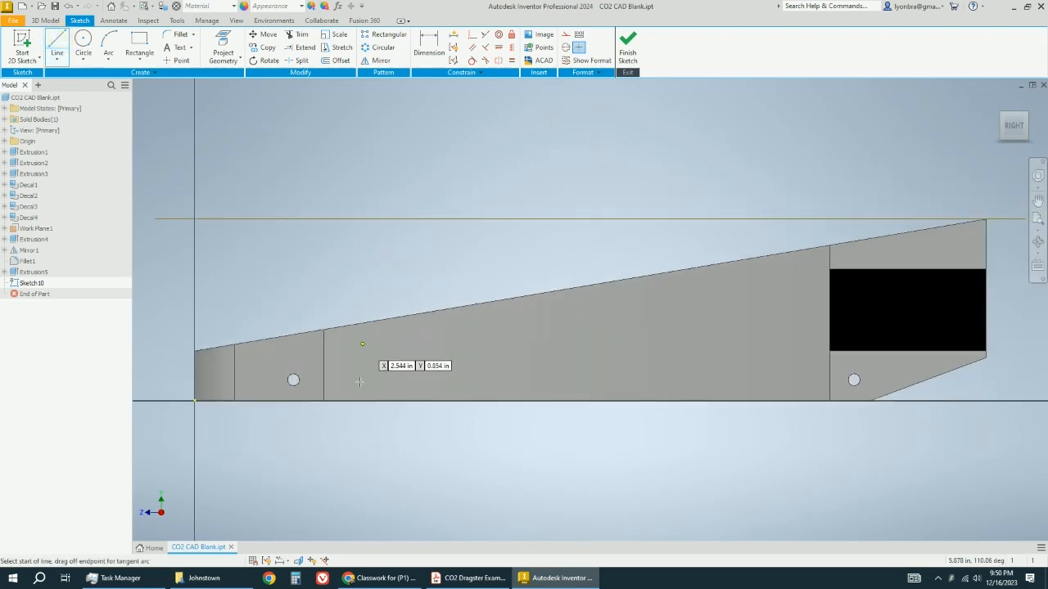
{"action": "left_click", "coordinate": [323, 400]}
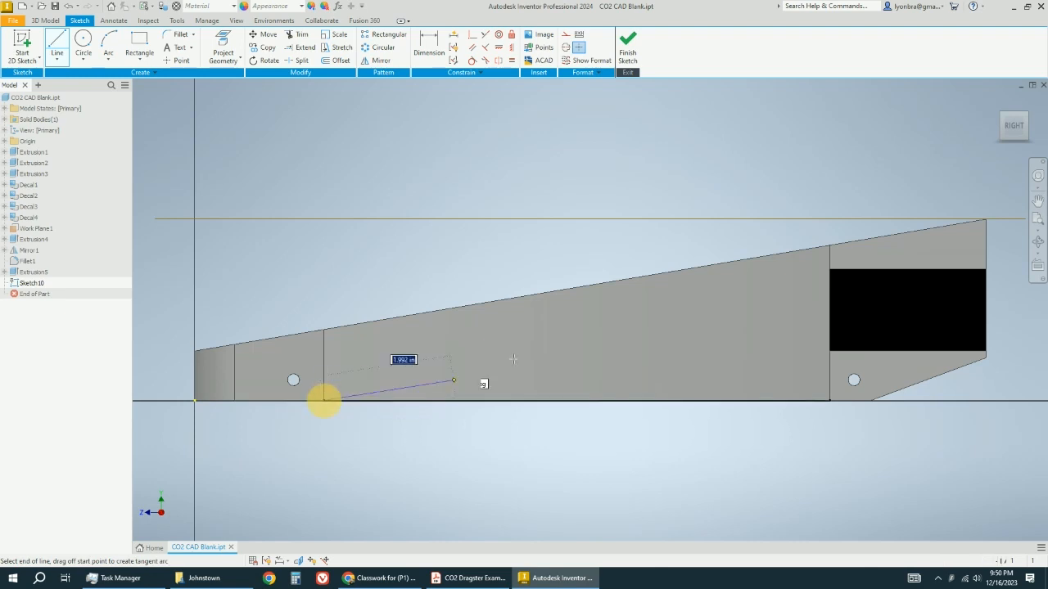
{"action": "left_click", "coordinate": [554, 335]}
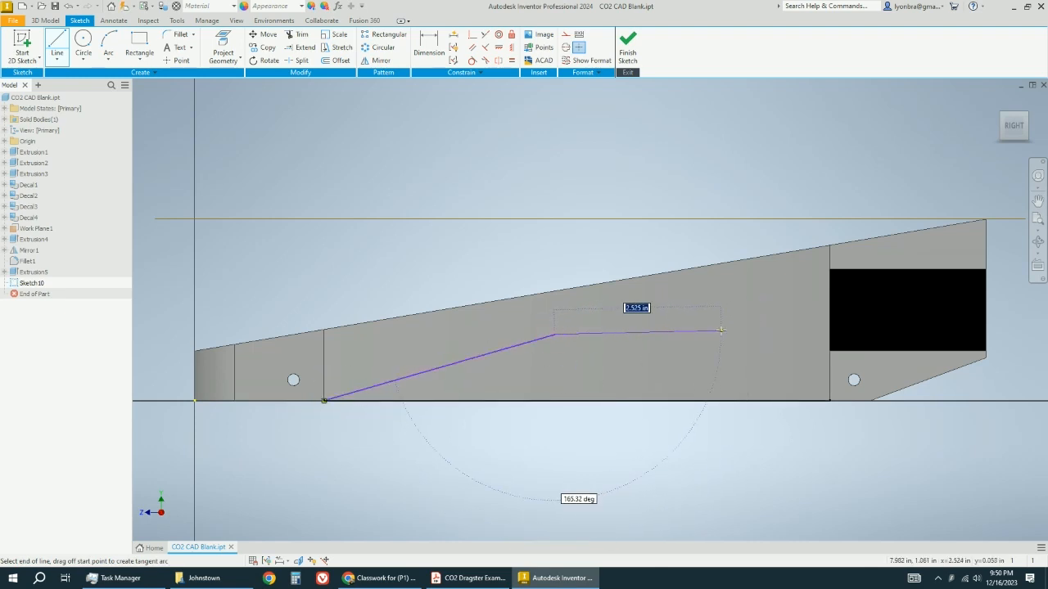
{"action": "left_click", "coordinate": [720, 330]}
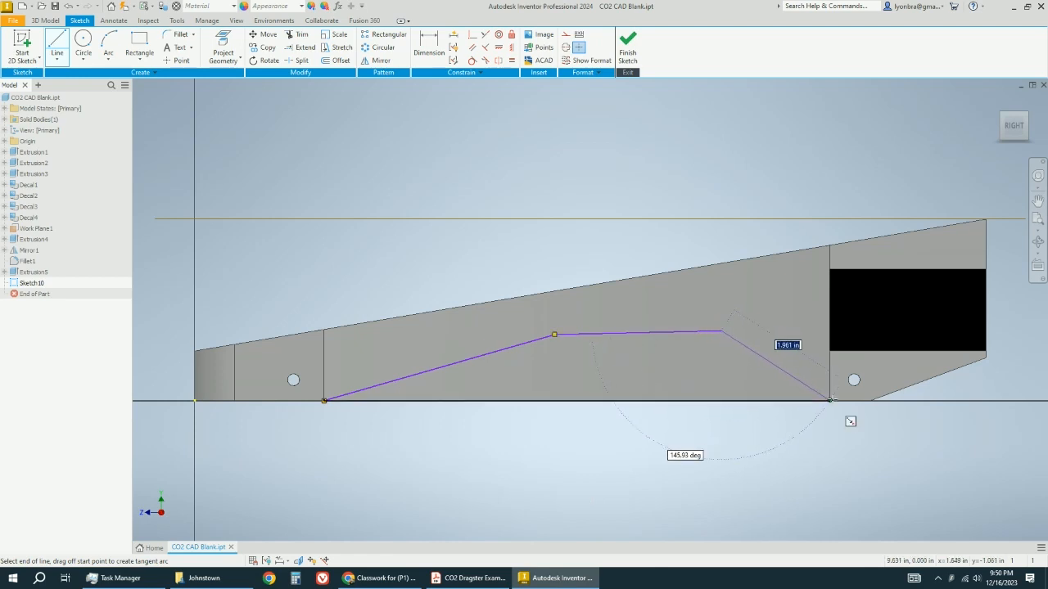
{"action": "left_click", "coordinate": [830, 400]}
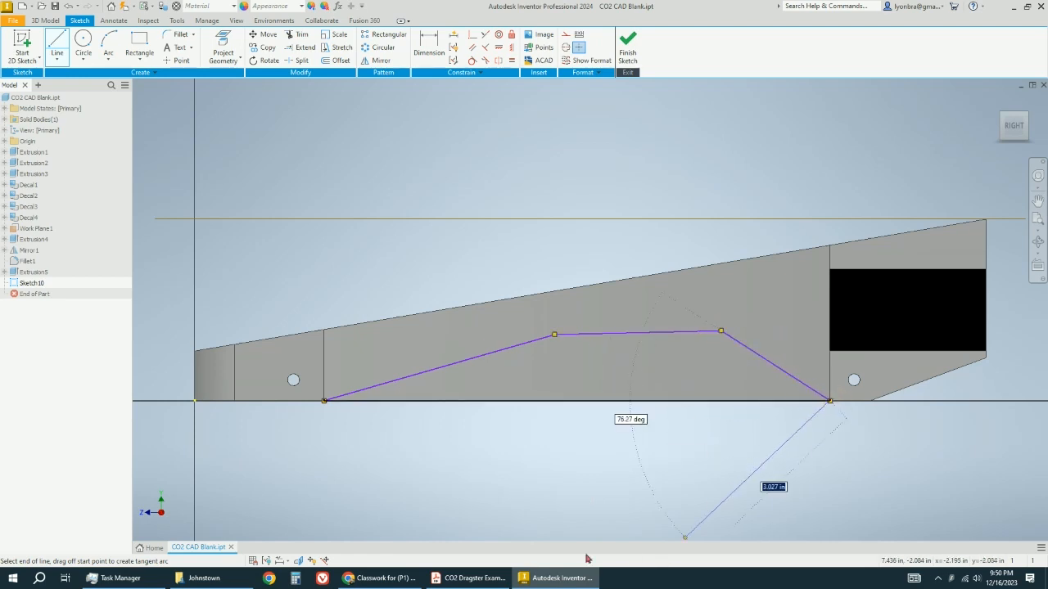
{"action": "left_click", "coordinate": [325, 401]}
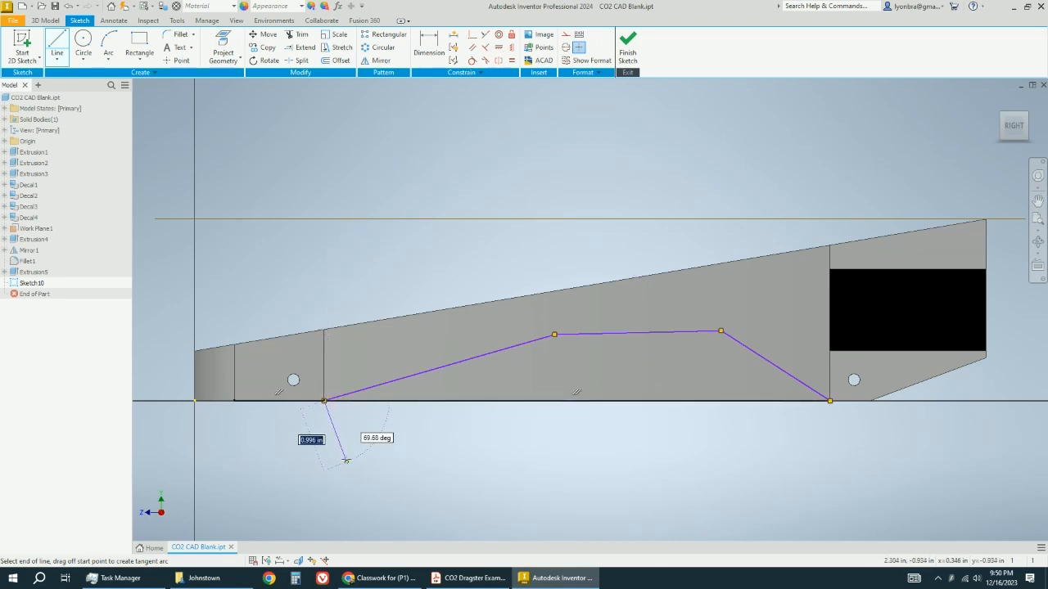
{"action": "key", "text": "Escape"}
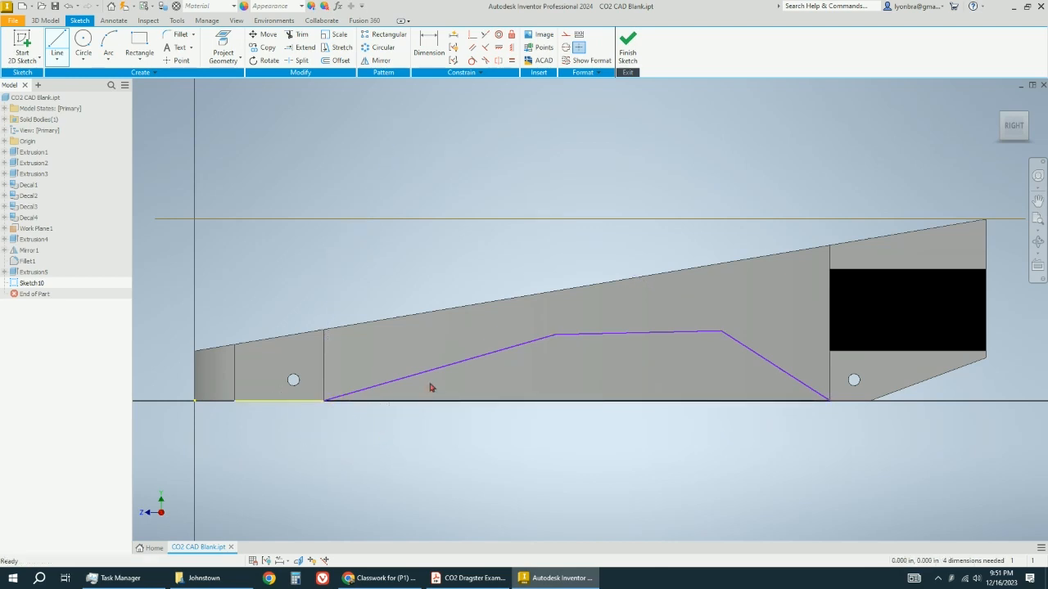
{"action": "left_click", "coordinate": [625, 38]}
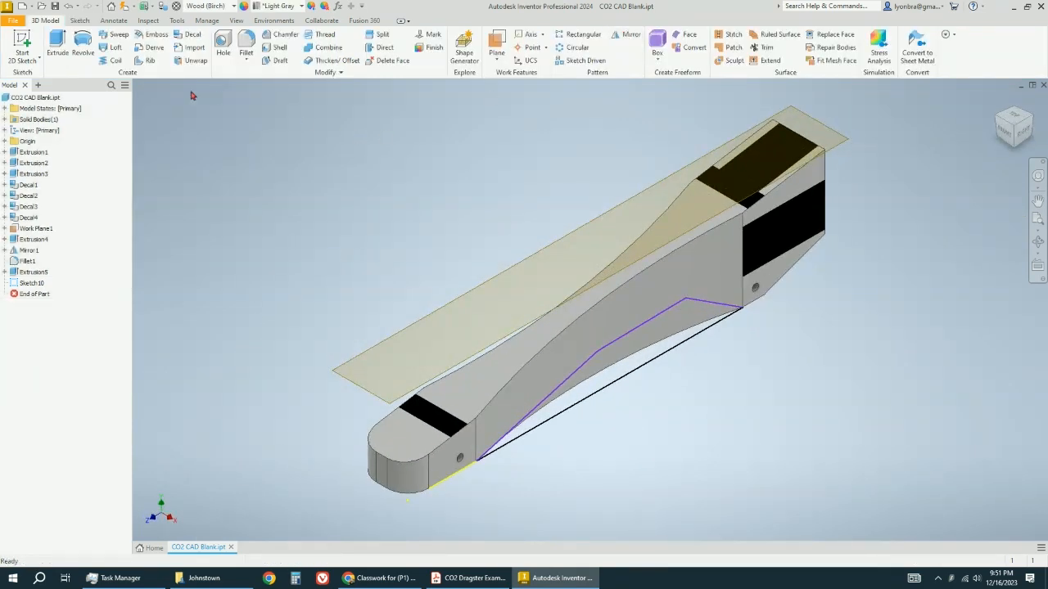
Extrude the four-sided profile as a Through All cut to hollow out the underside of the body.
{"action": "left_click", "coordinate": [57, 51]}
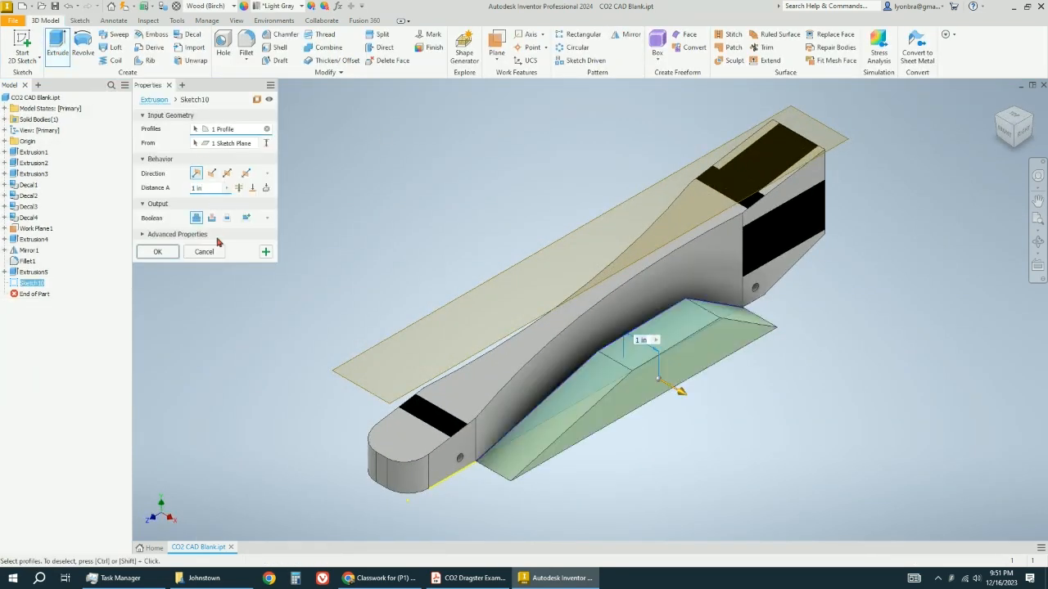
{"action": "left_click", "coordinate": [211, 219]}
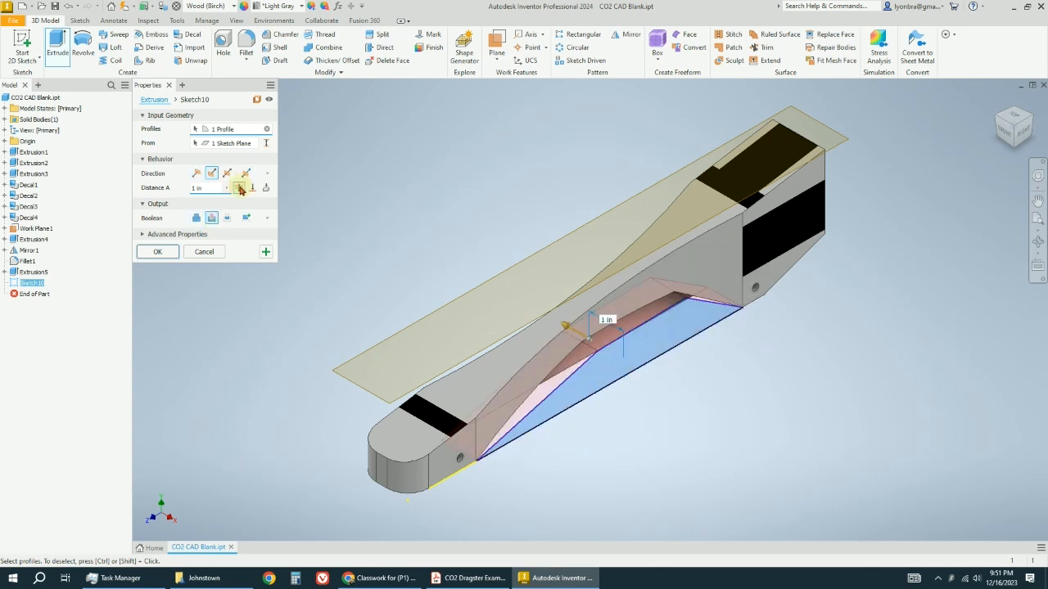
{"action": "left_click", "coordinate": [238, 187]}
{"action": "left_click", "coordinate": [160, 252]}
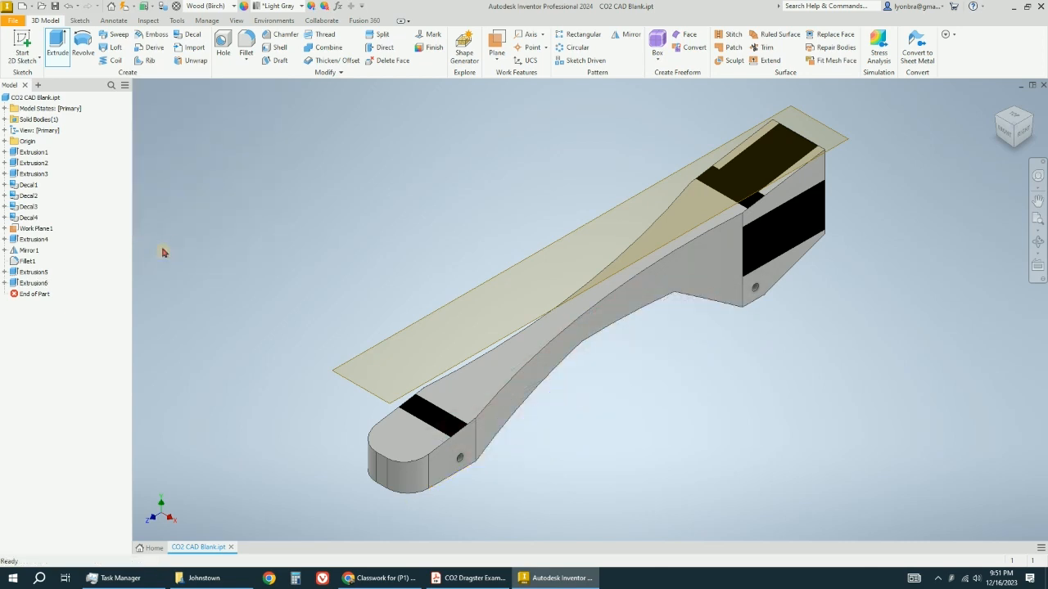
{"action": "left_click", "coordinate": [1038, 242]}
{"action": "left_click_drag", "start_coordinate": [643, 322], "coordinate": [627, 356]}
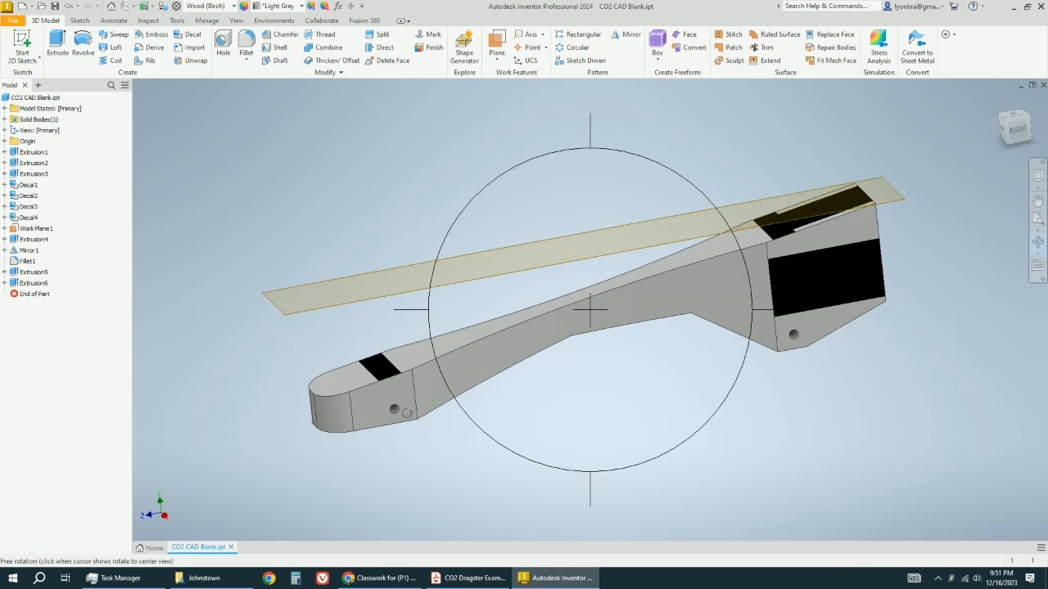
{"action": "left_click", "coordinate": [1037, 241]}
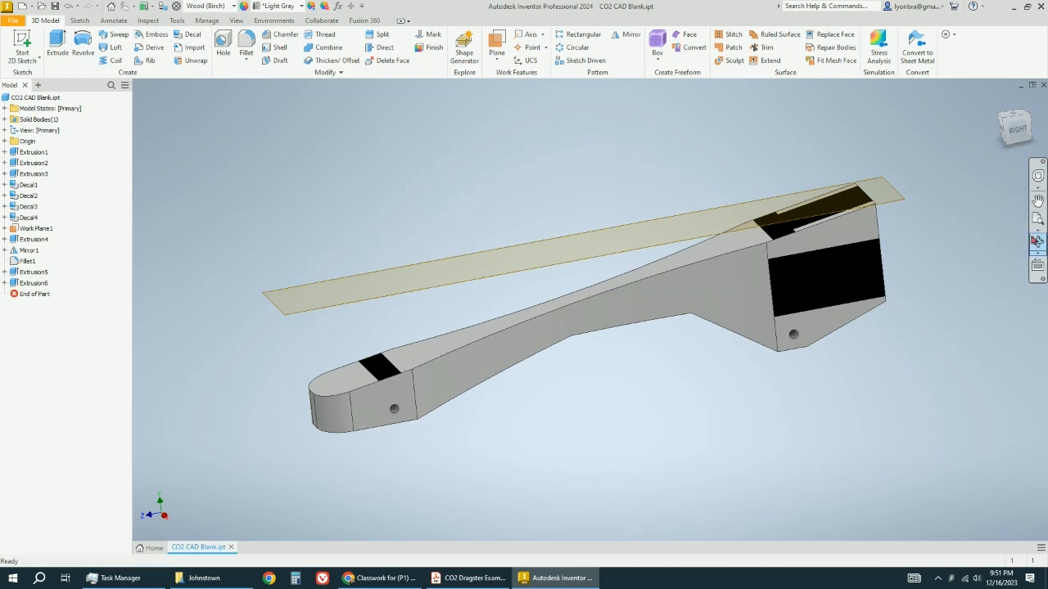
Save the part as a new file named 0, the author's last name and "CO2 Dragster", and restore the home view.
{"action": "left_click", "coordinate": [13, 20]}
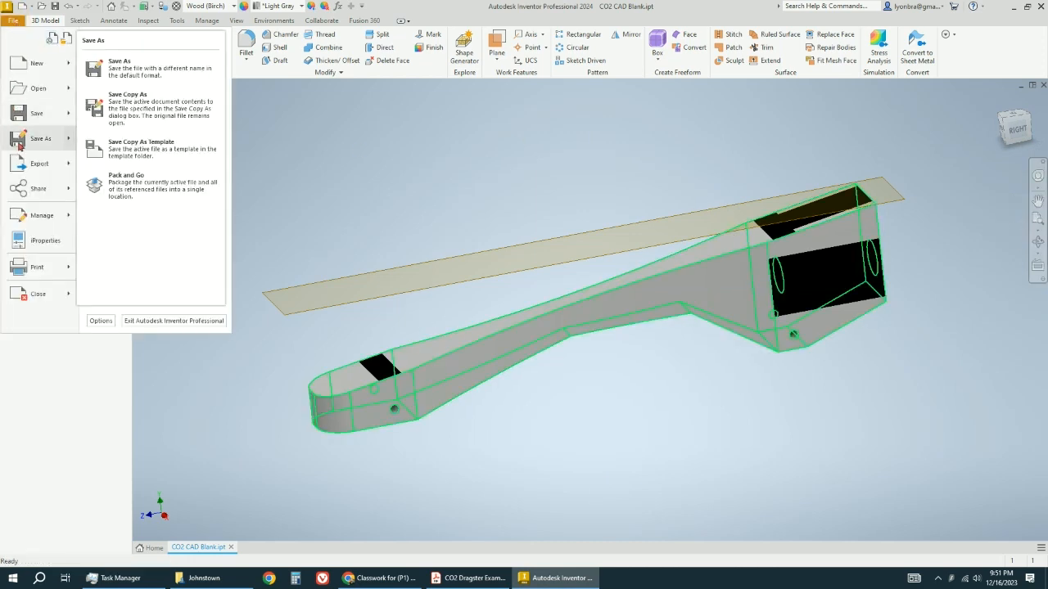
{"action": "left_click", "coordinate": [20, 140]}
{"action": "type", "text": "0Lyon CO2 Dragster"}
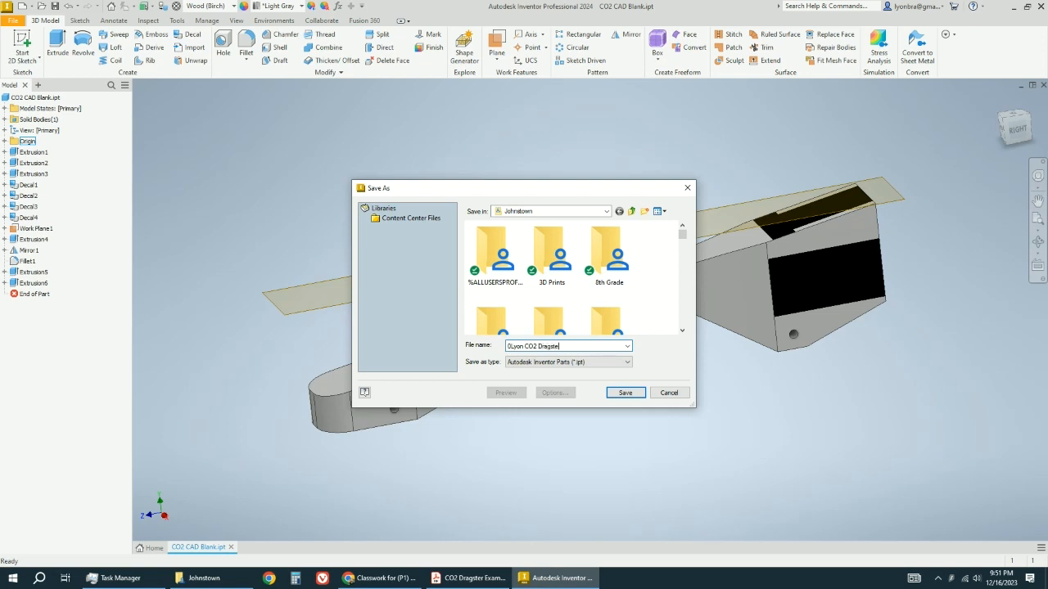
{"action": "left_click", "coordinate": [628, 393]}
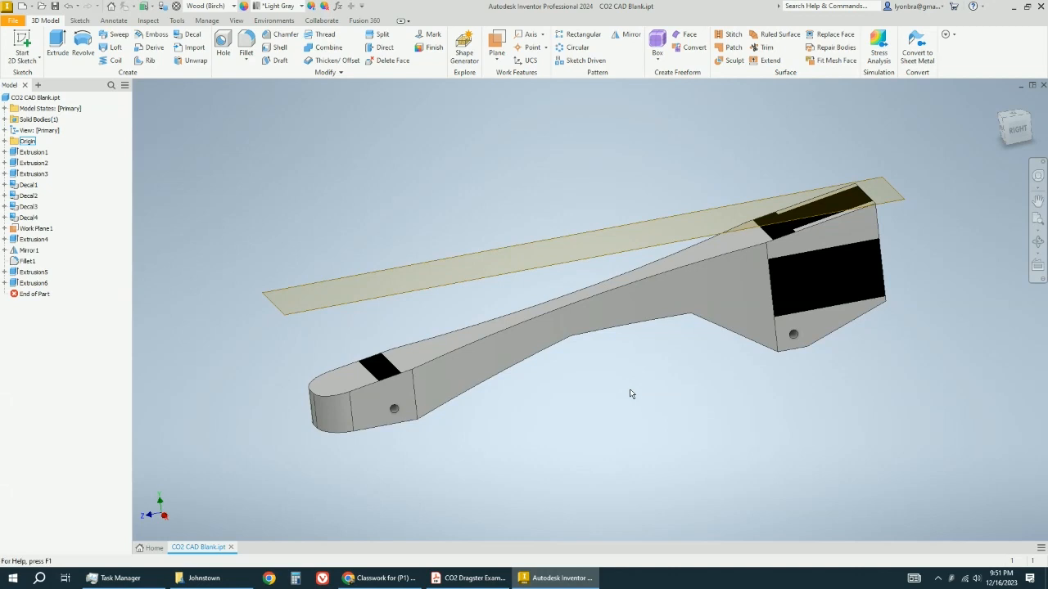
{"action": "key", "text": "F6"}
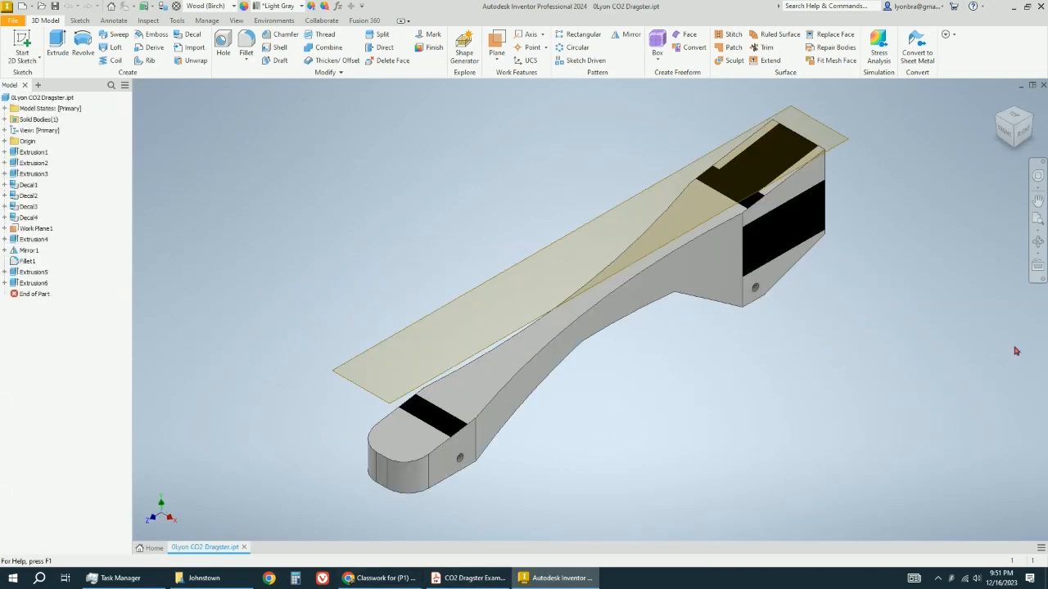